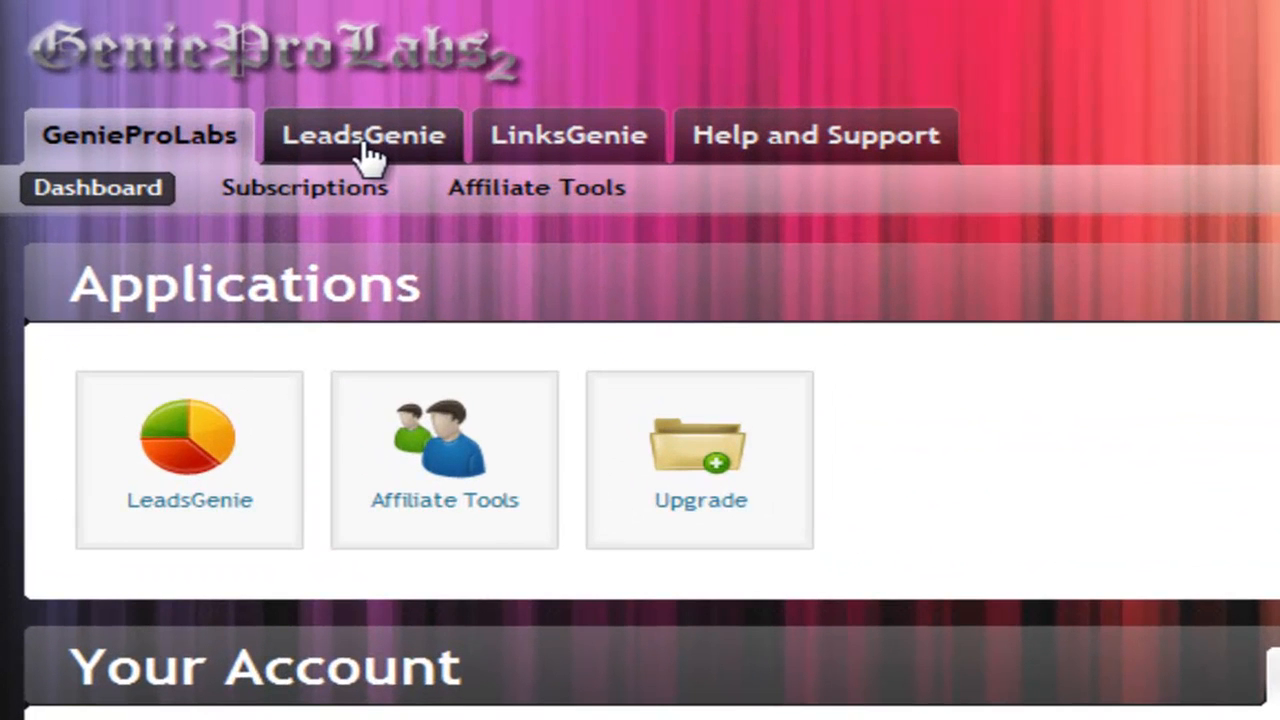
- Create a new SmartForm in LeadsGenie and name it "My First FORM"
click(318, 90)
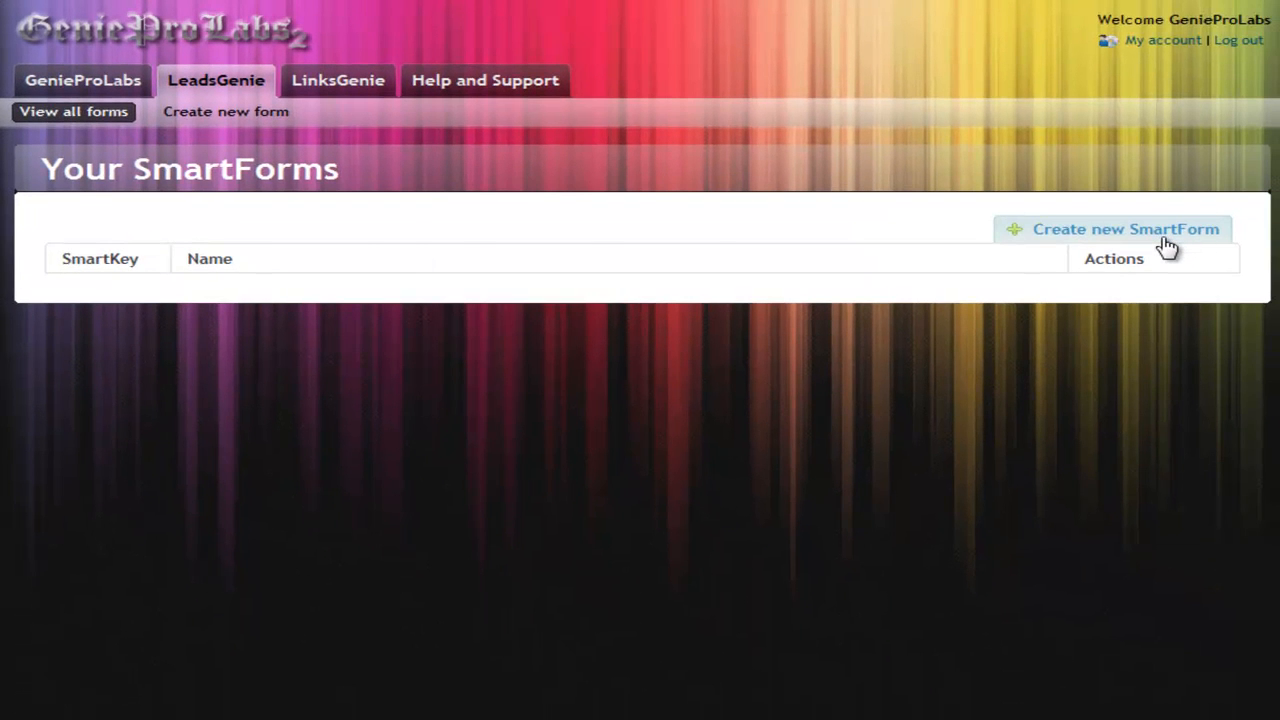
click(1167, 247)
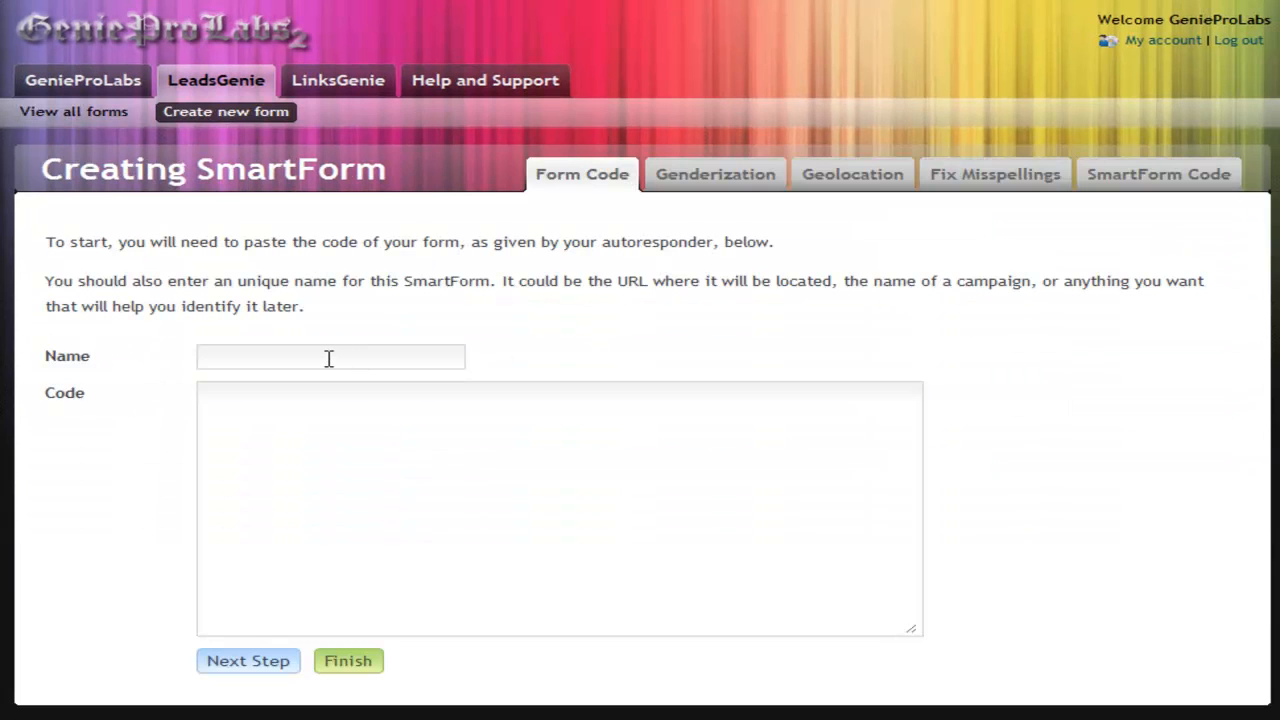
text(My First FORM)
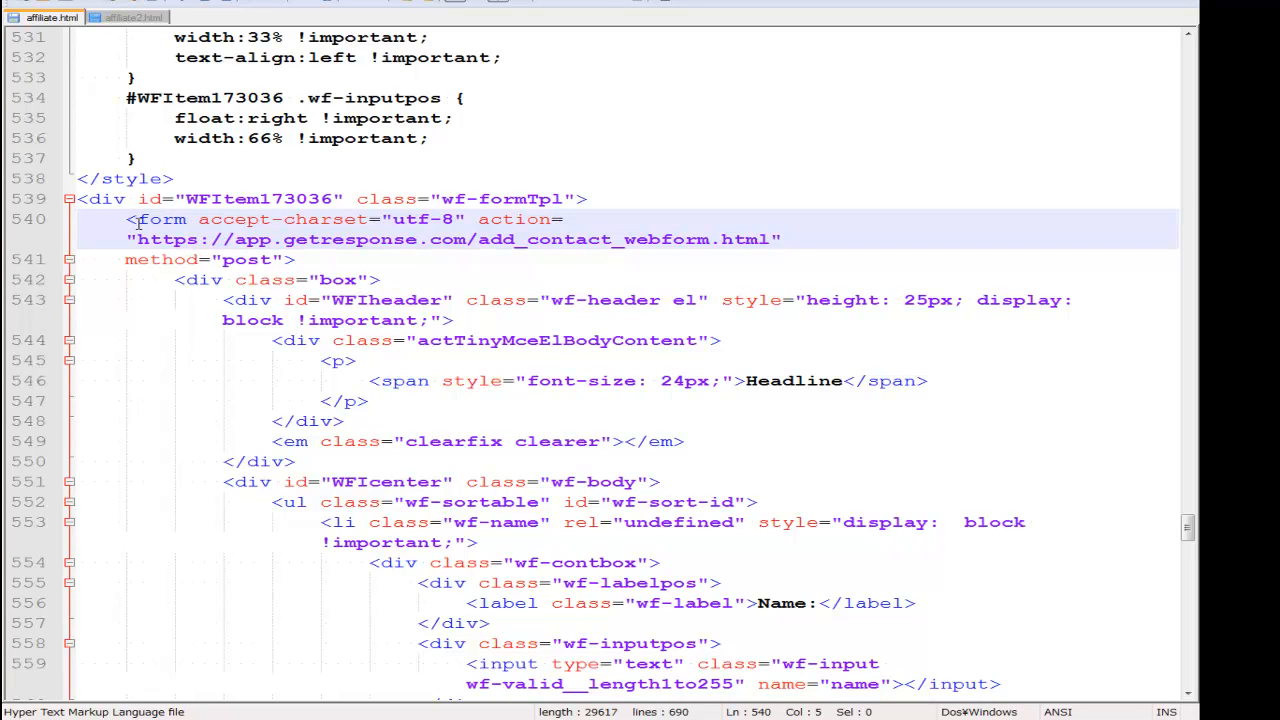
- In affiliate.html in the text editor, search from the first line for "<form" and place the cursor before the opening form tag
scroll(160, 222, up, 6)
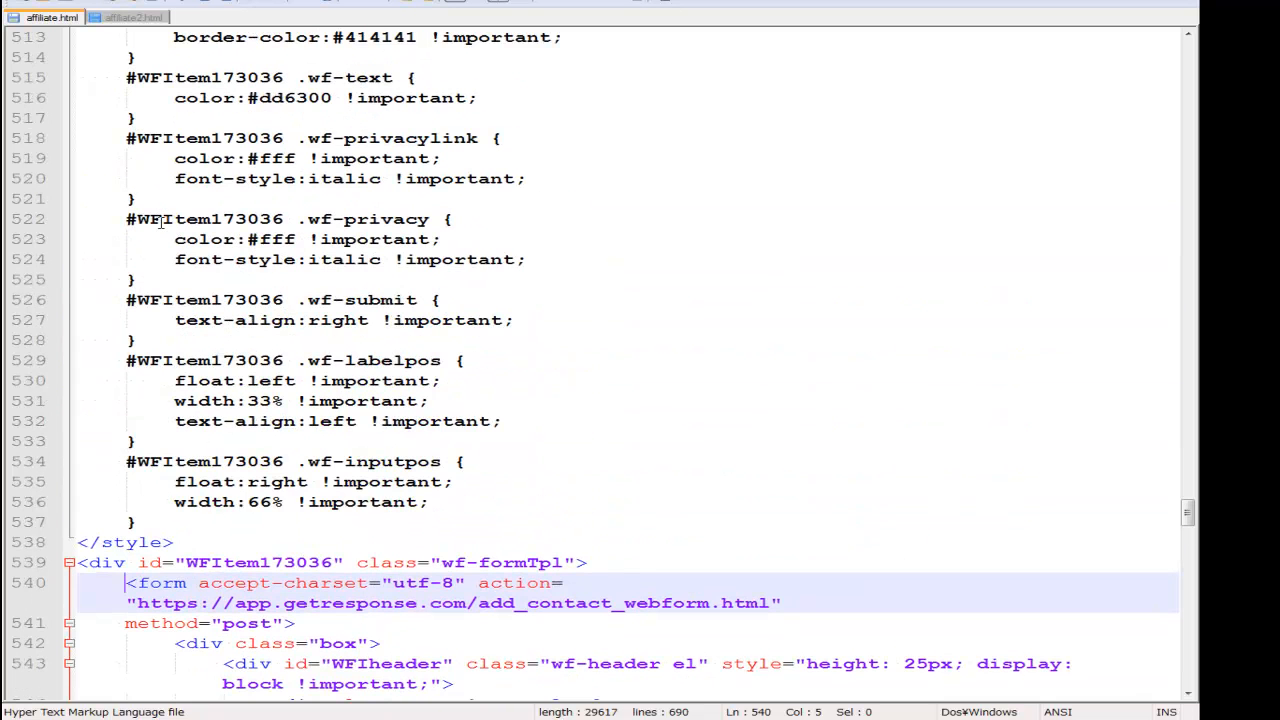
drag(1187, 526, 1168, 28)
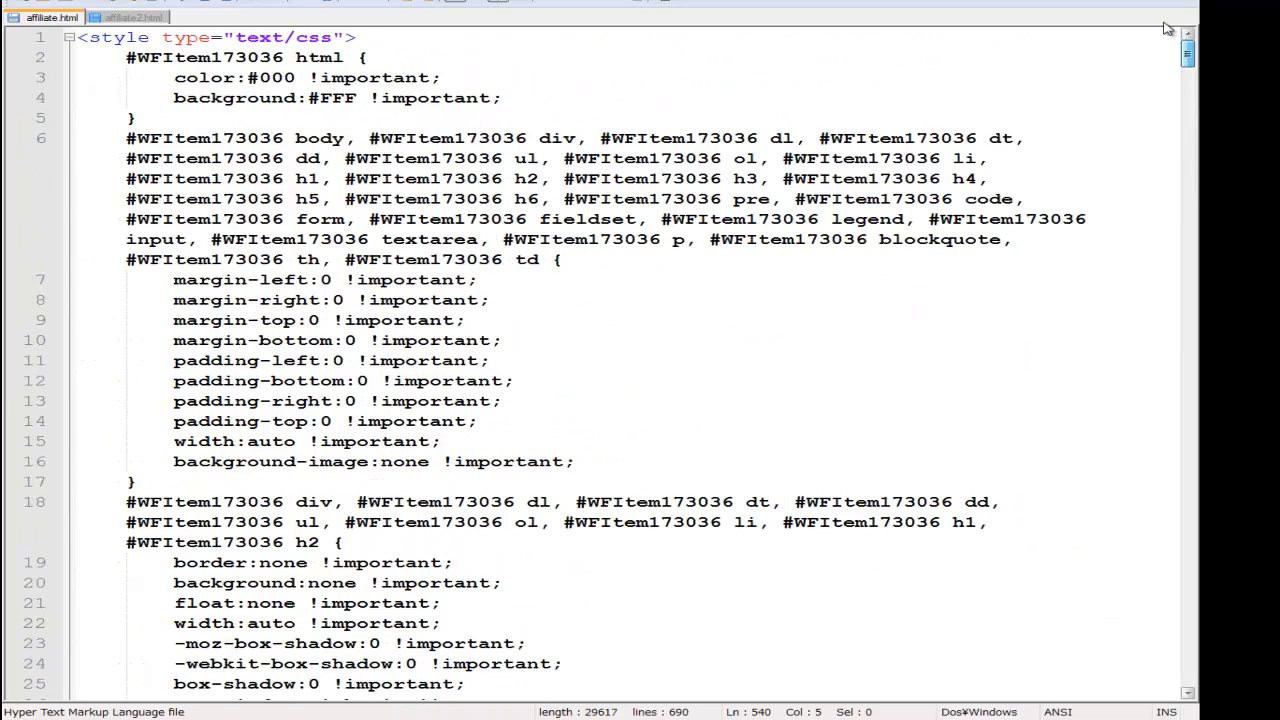
click(912, 37)
key(ctrl+f)
text(<form)
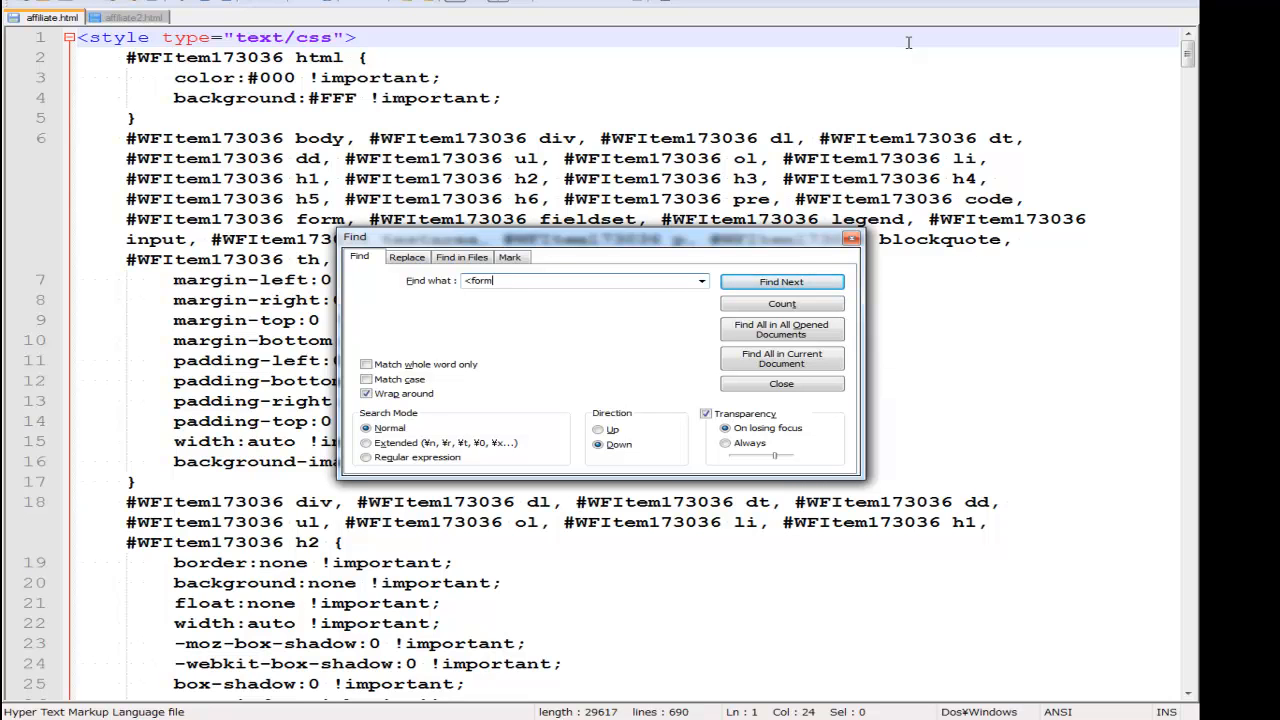
key(Return)
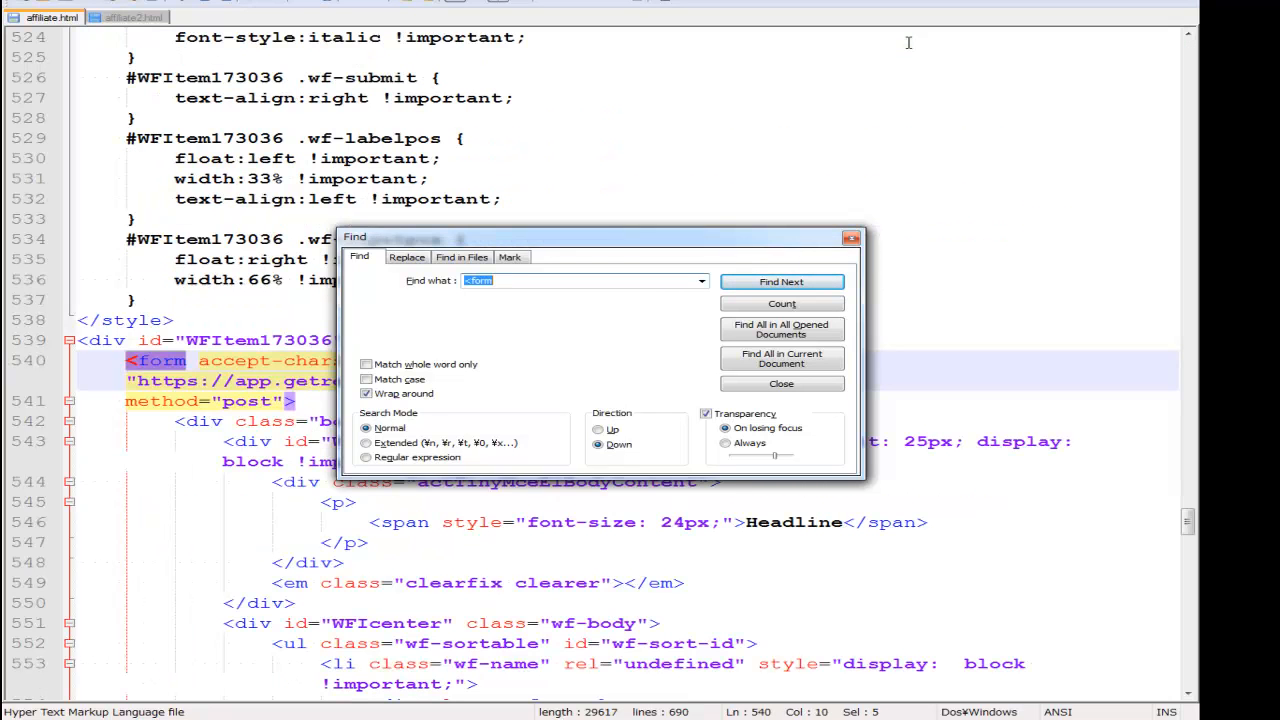
key(Escape)
key(Left)
- Copy the form code from the opening <form tag through the closing </form> tag on line 688
scroll(524, 466, down, 1)
scroll(524, 466, down, 20)
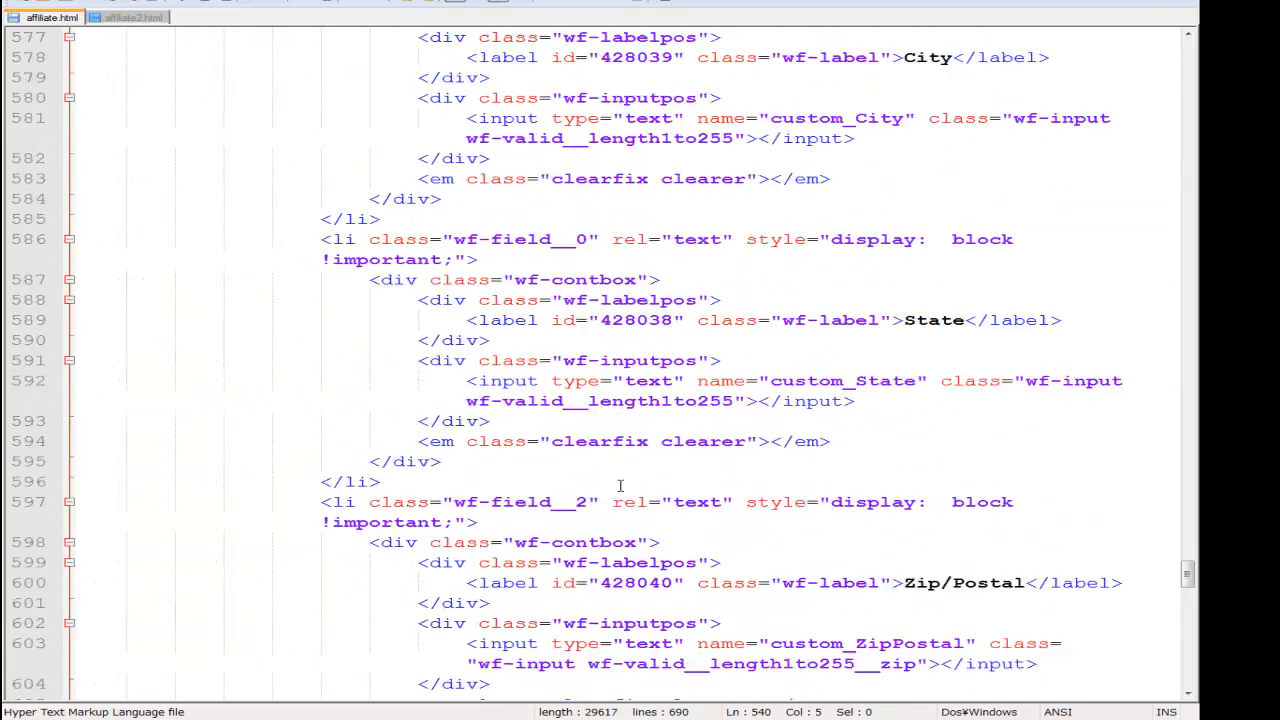
scroll(496, 381, down, 17)
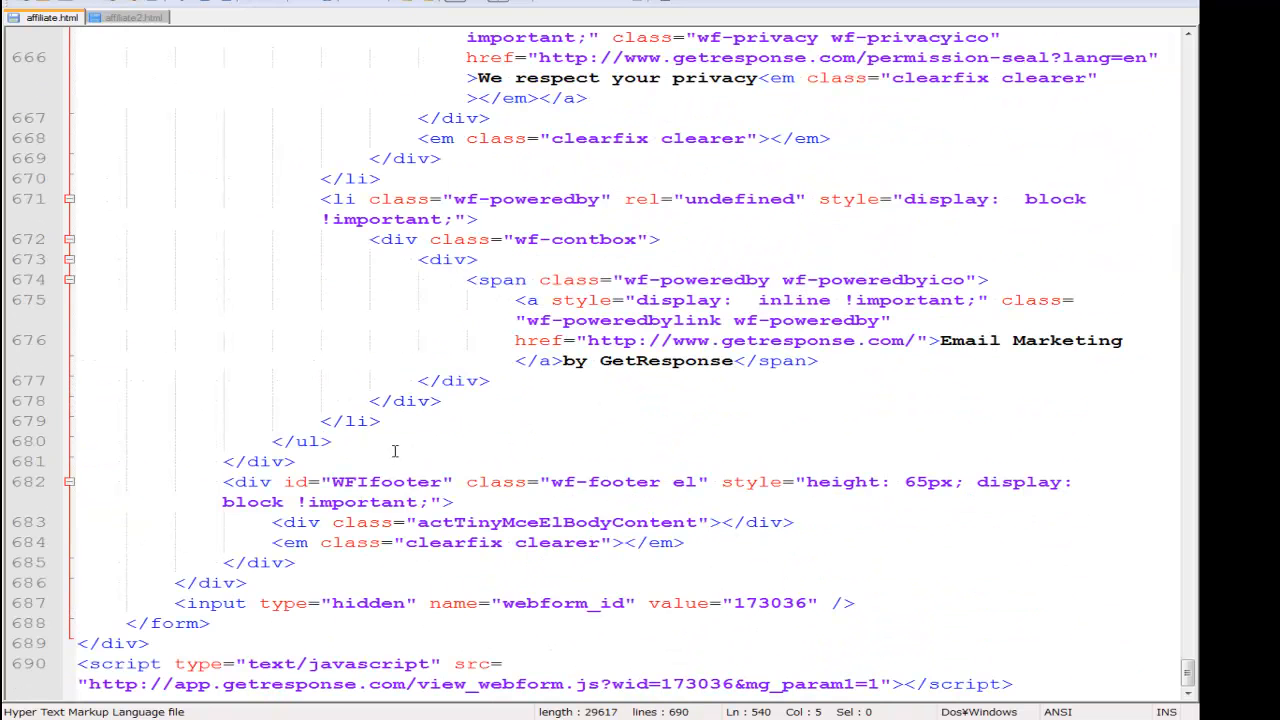
shift+click(246, 621)
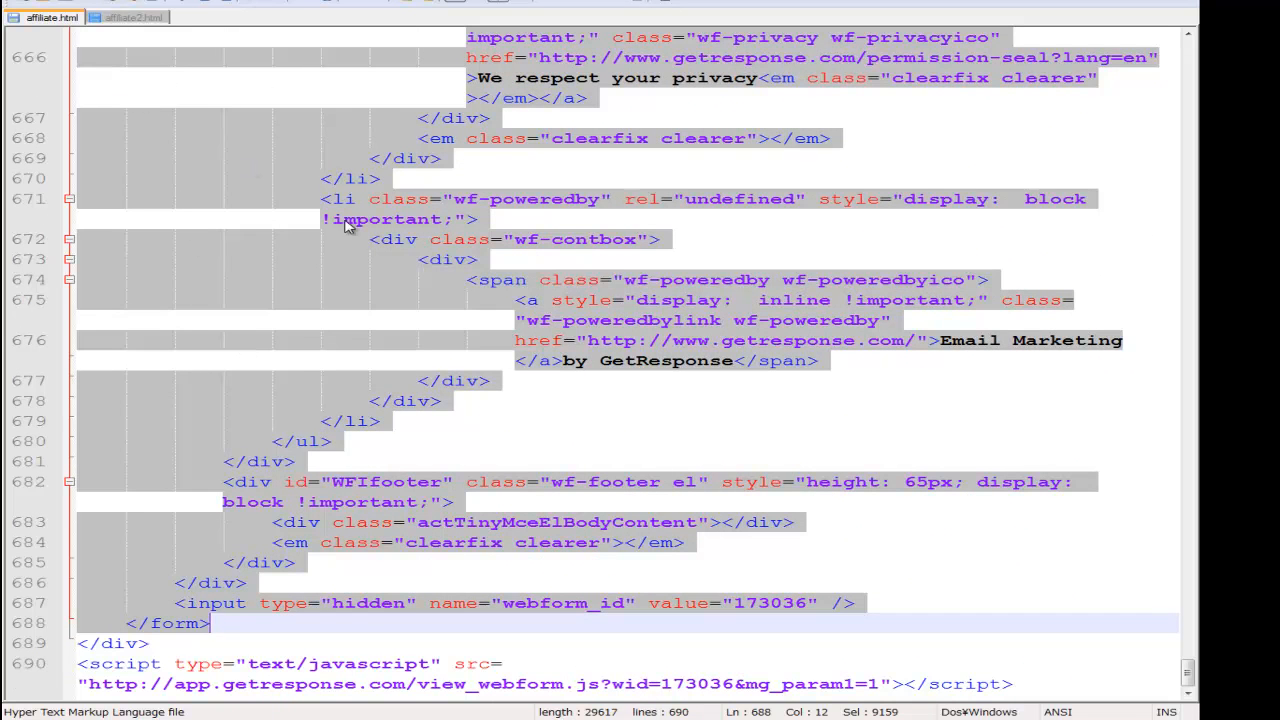
right_click(392, 236)
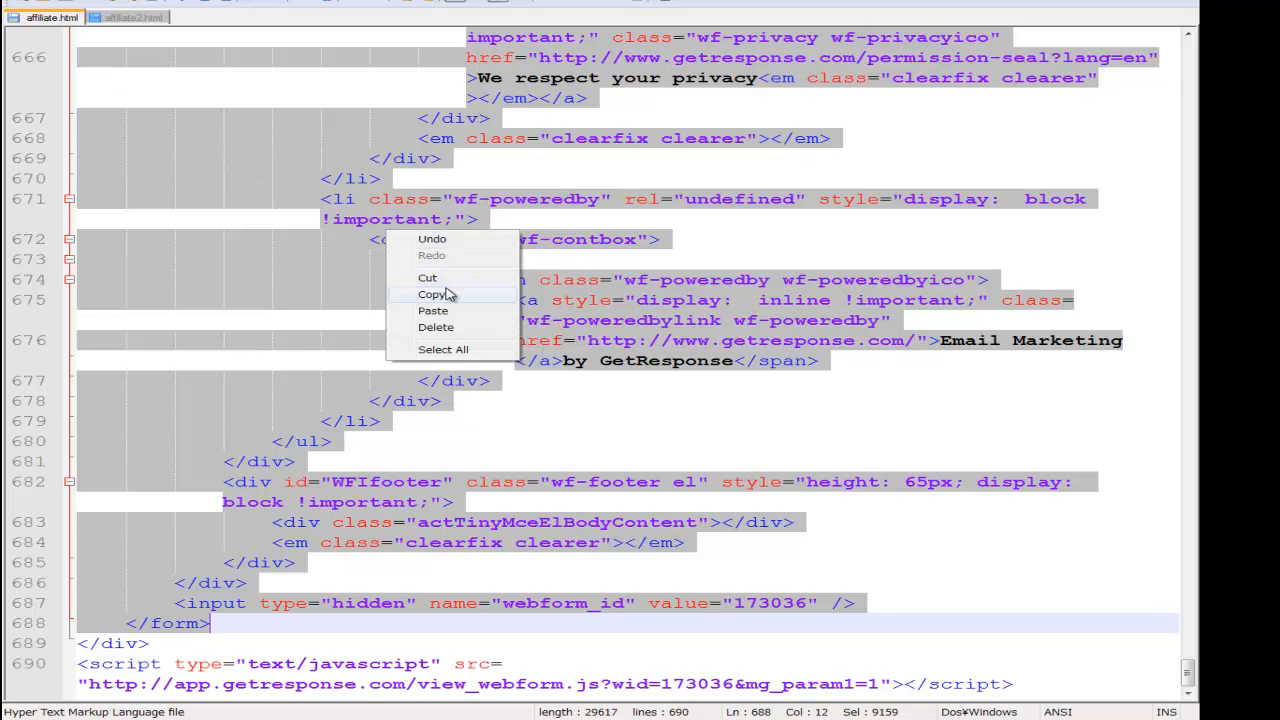
click(455, 296)
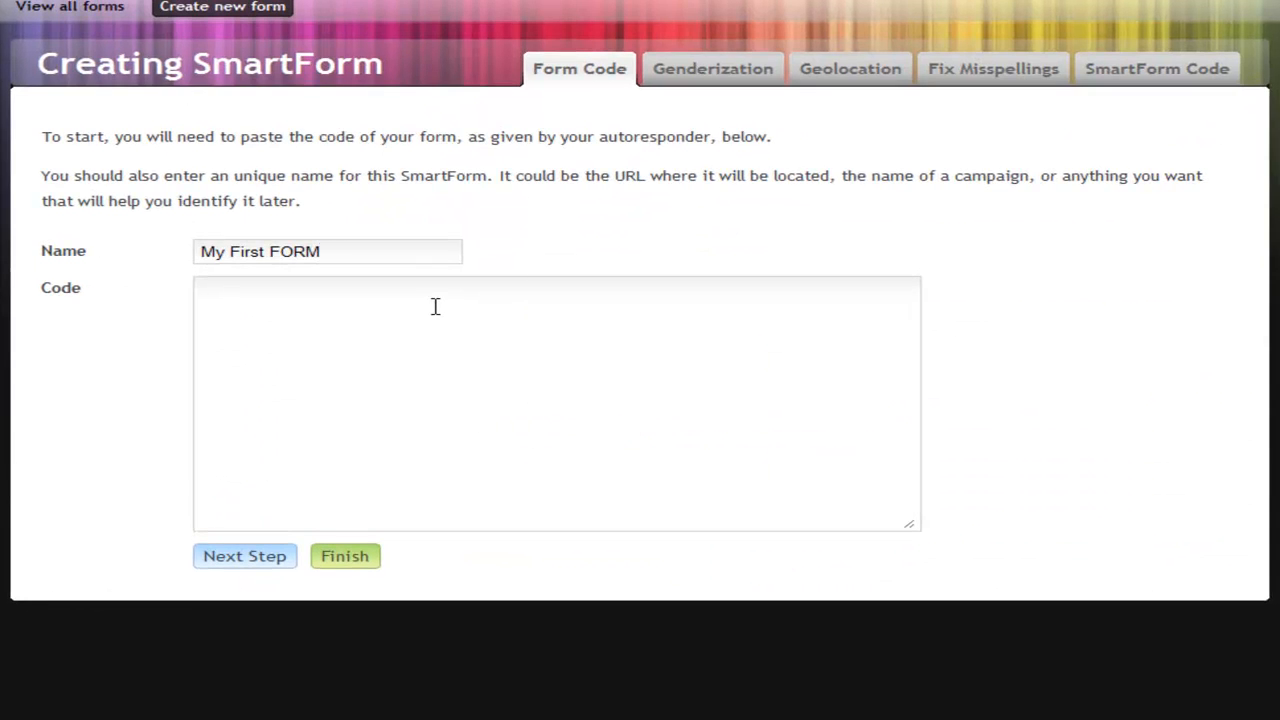
- Paste the copied form code into the SmartForm's Code field and proceed to the Genderization settings
click(436, 307)
key(ctrl+v)
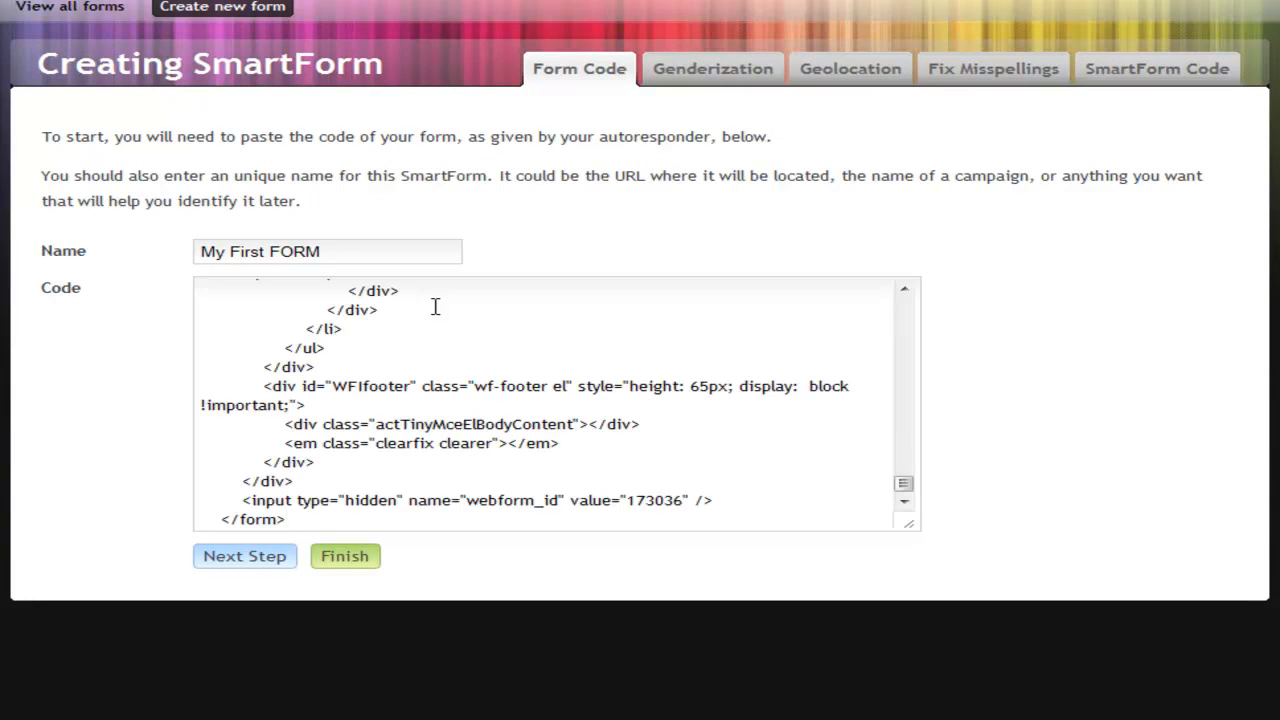
click(242, 553)
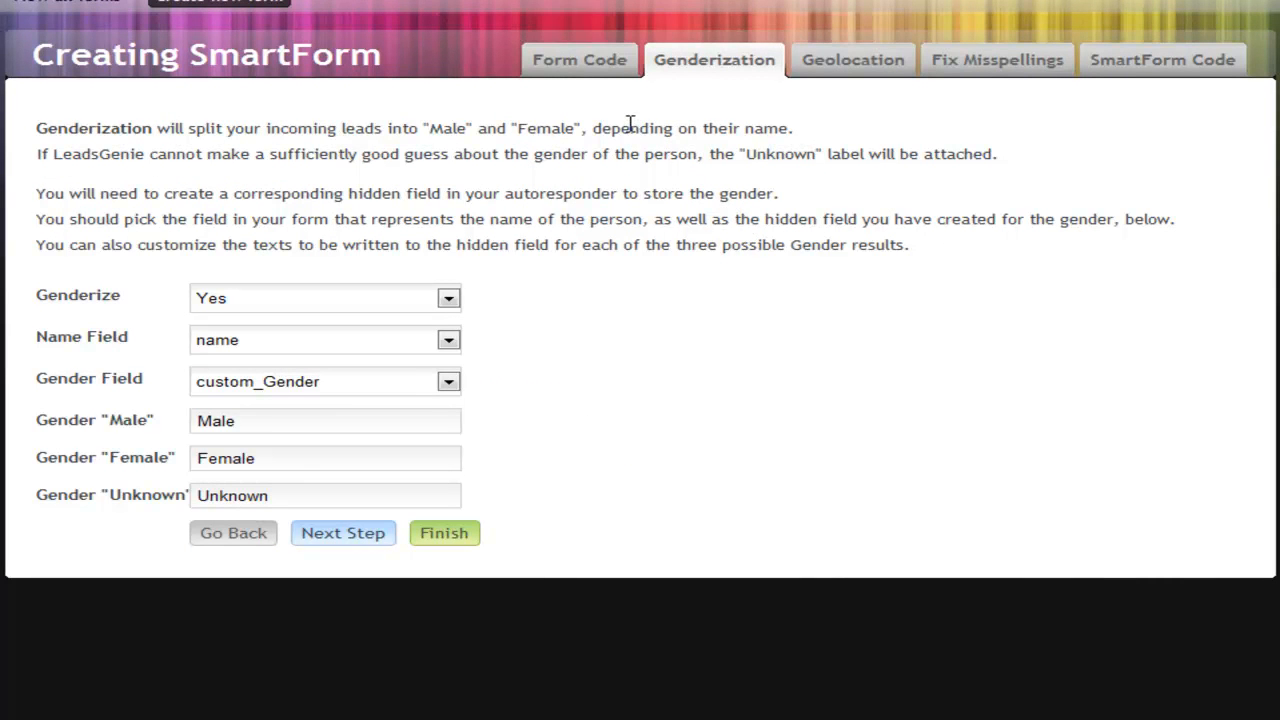
- Set Genderize to Yes, with name as the Name Field and custom_Gender as the Gender Field
click(605, 72)
click(366, 309)
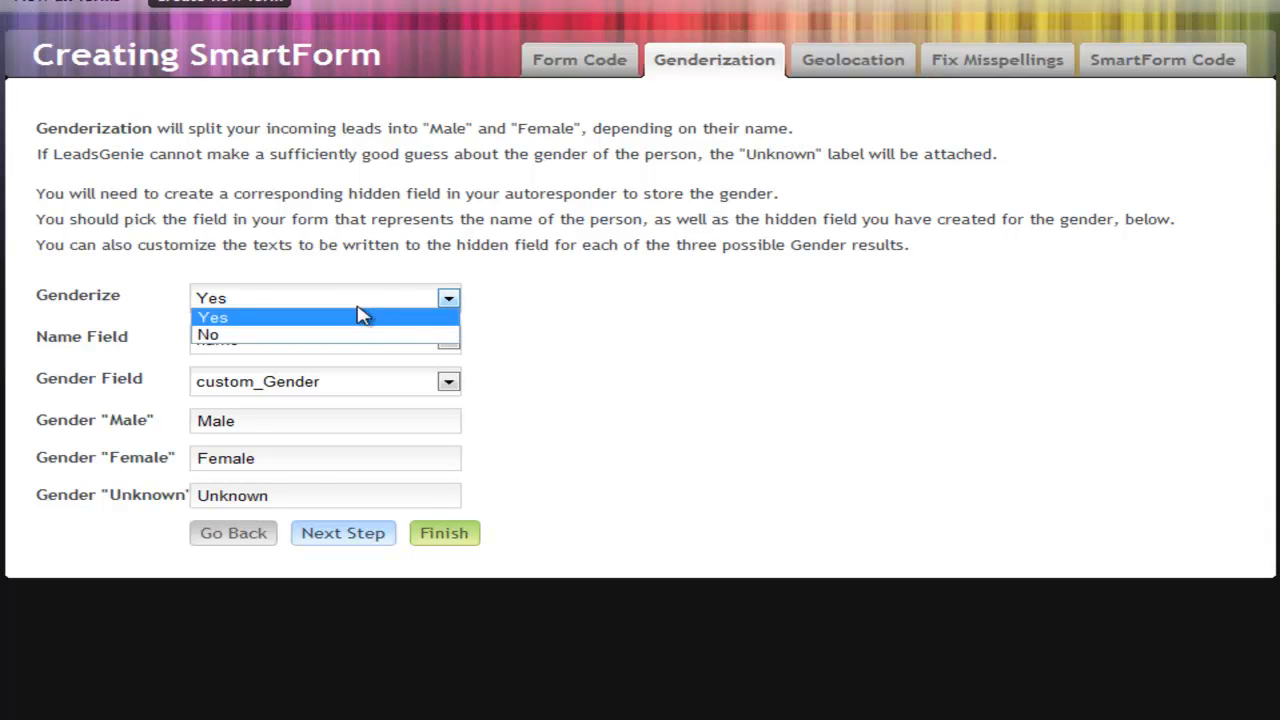
click(344, 320)
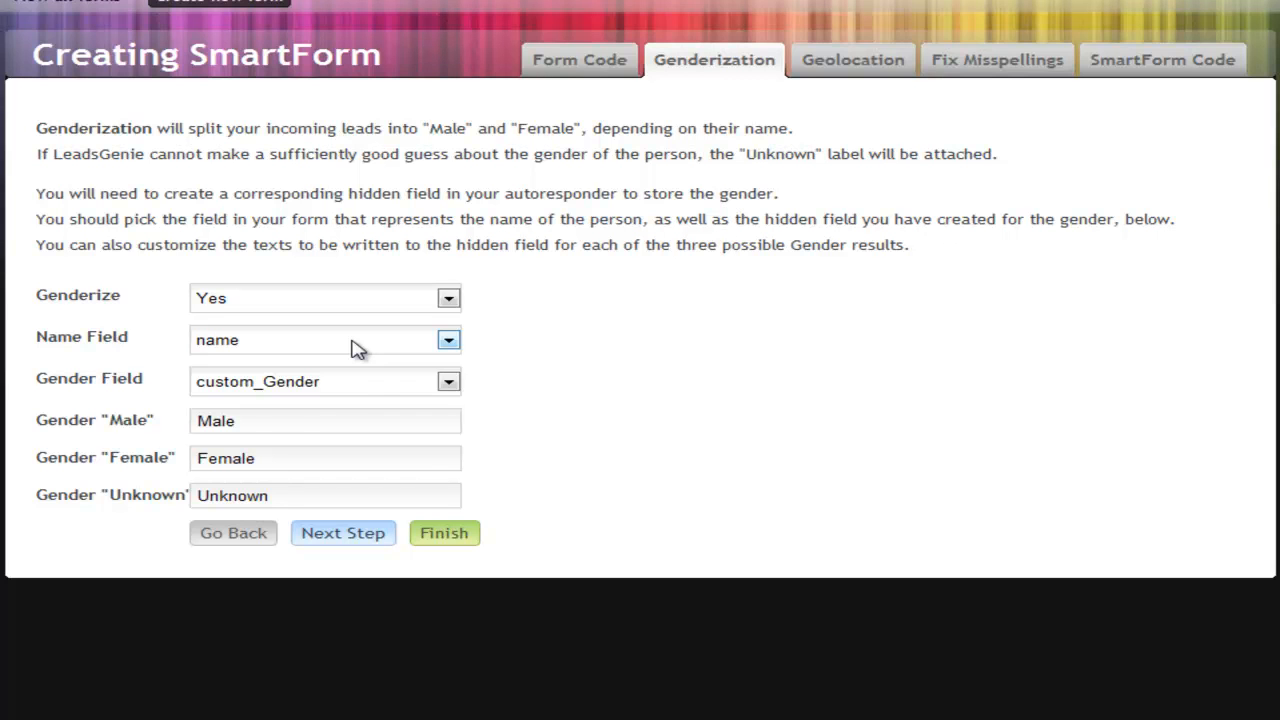
click(358, 347)
click(358, 346)
click(340, 350)
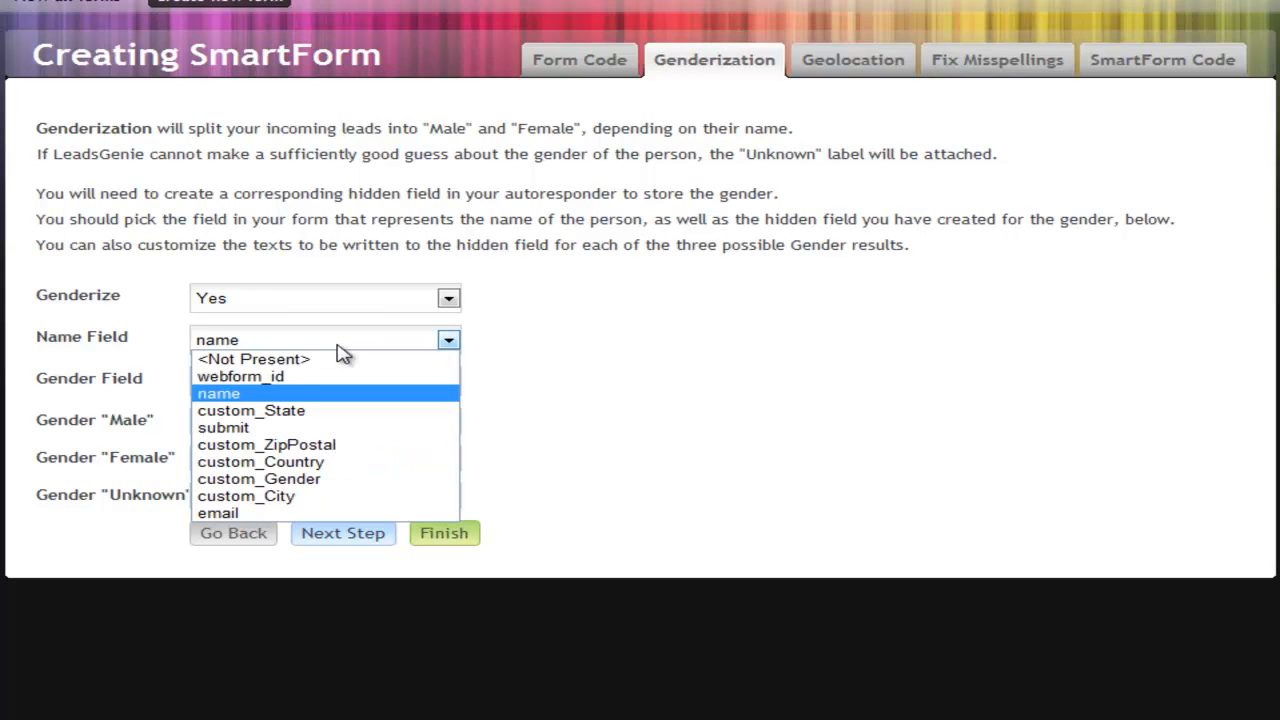
click(214, 398)
click(238, 390)
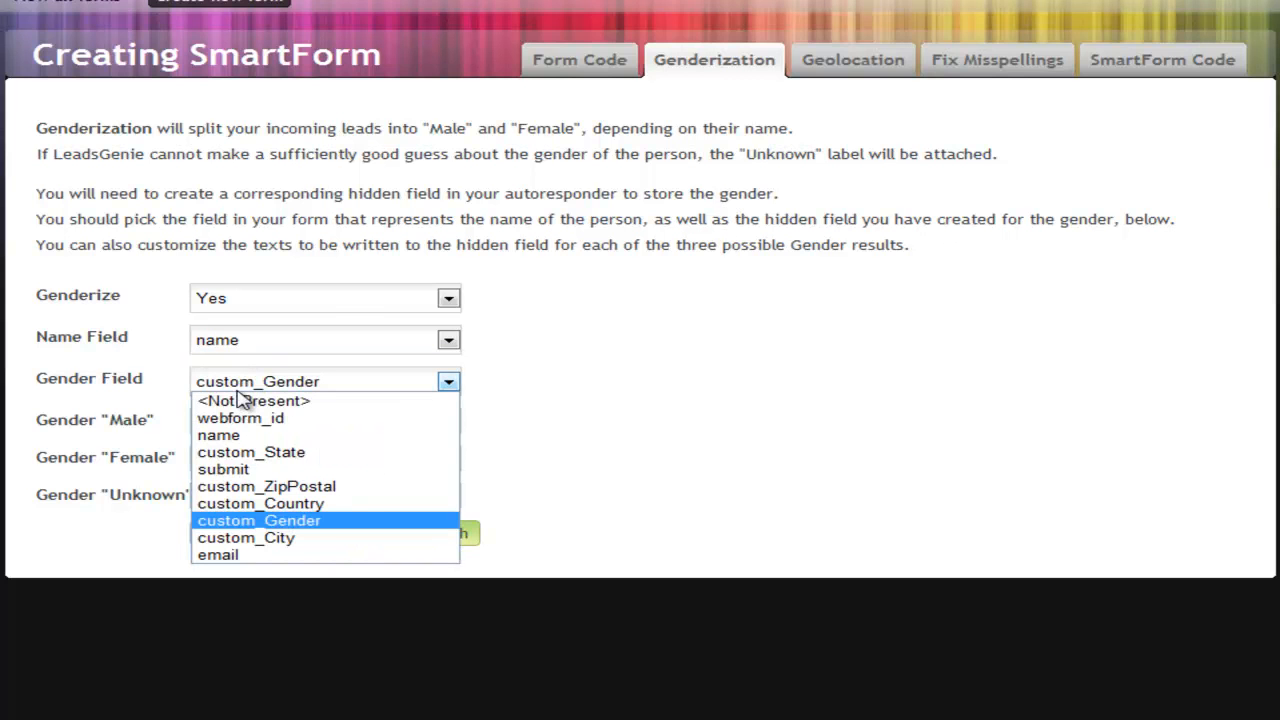
click(238, 391)
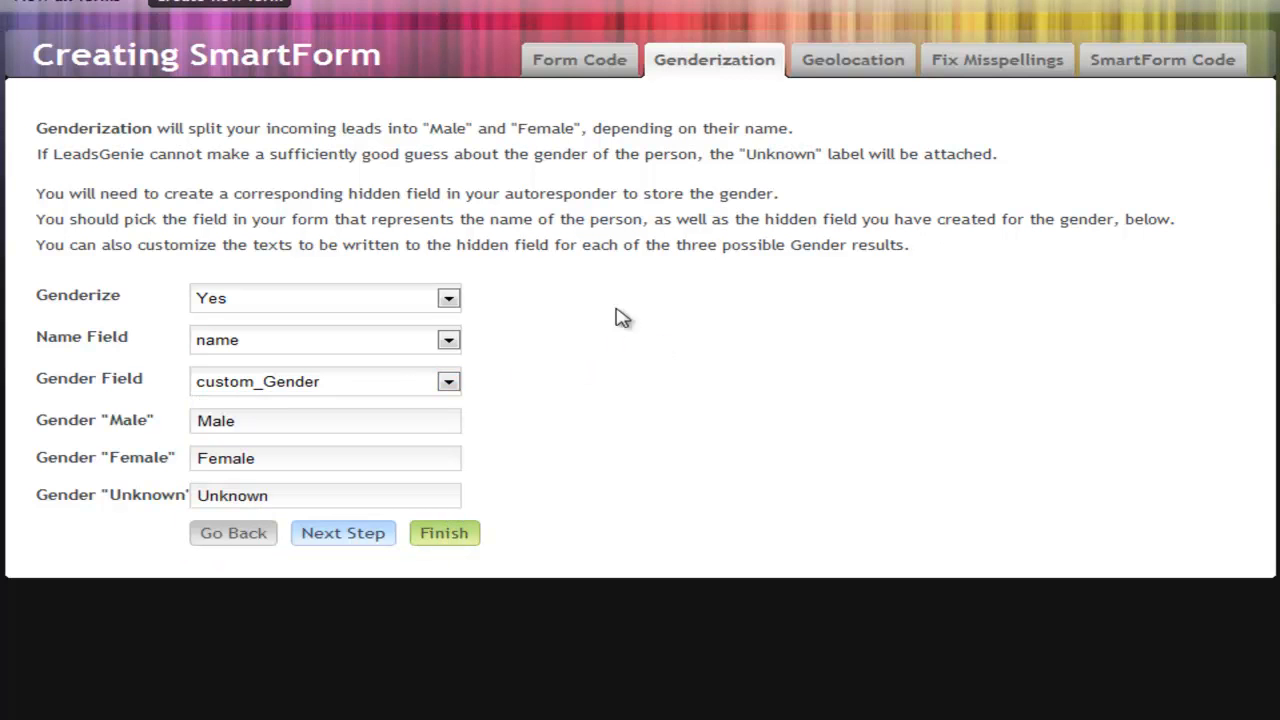
- Set the Male, Female and Unknown gender texts to M, F and U, and proceed to the Geolocation settings
drag(39, 338, 130, 340)
click(126, 340)
click(279, 424)
key(BackSpace)
key(BackSpace)
key(BackSpace)
key(Tab)
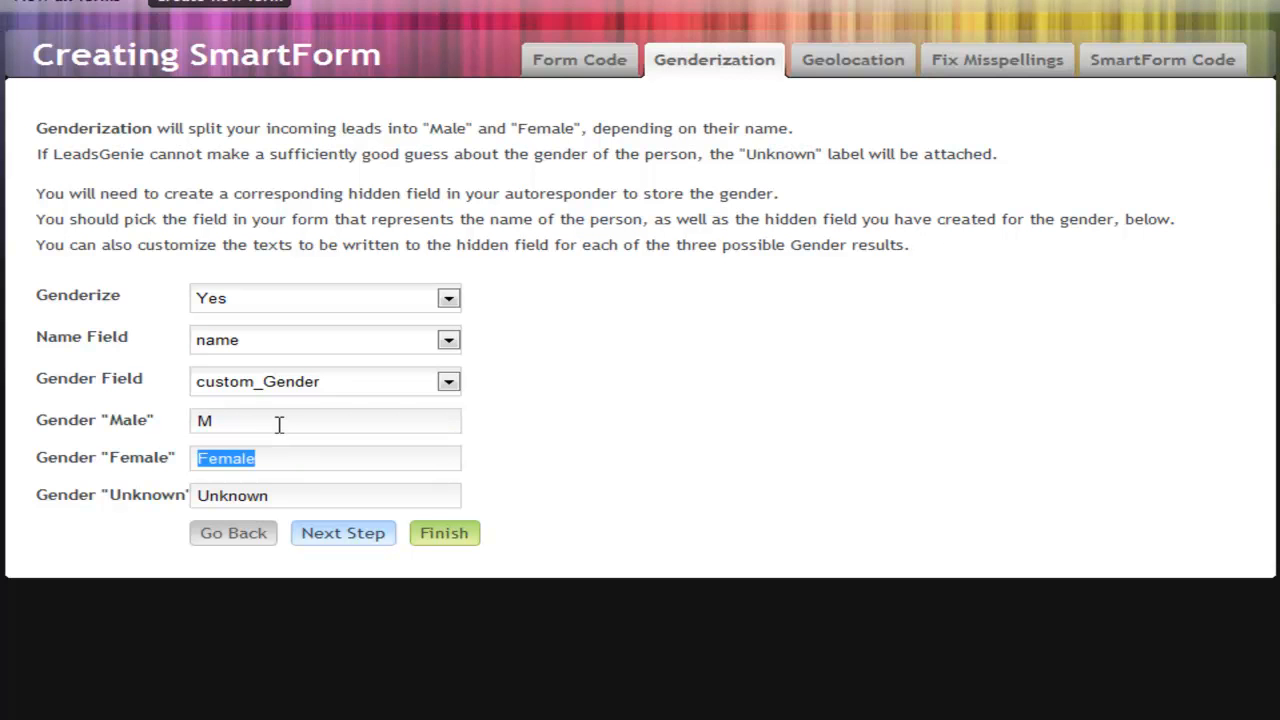
text(F)
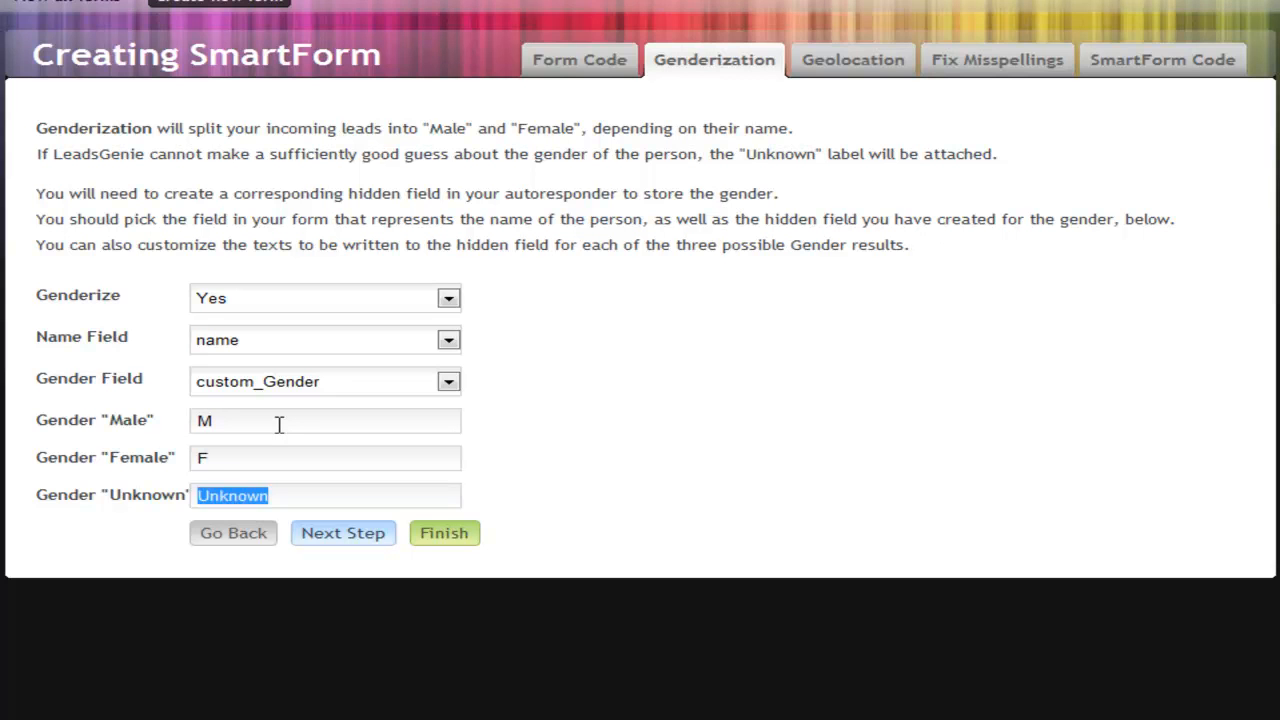
text(U)
key(Escape)
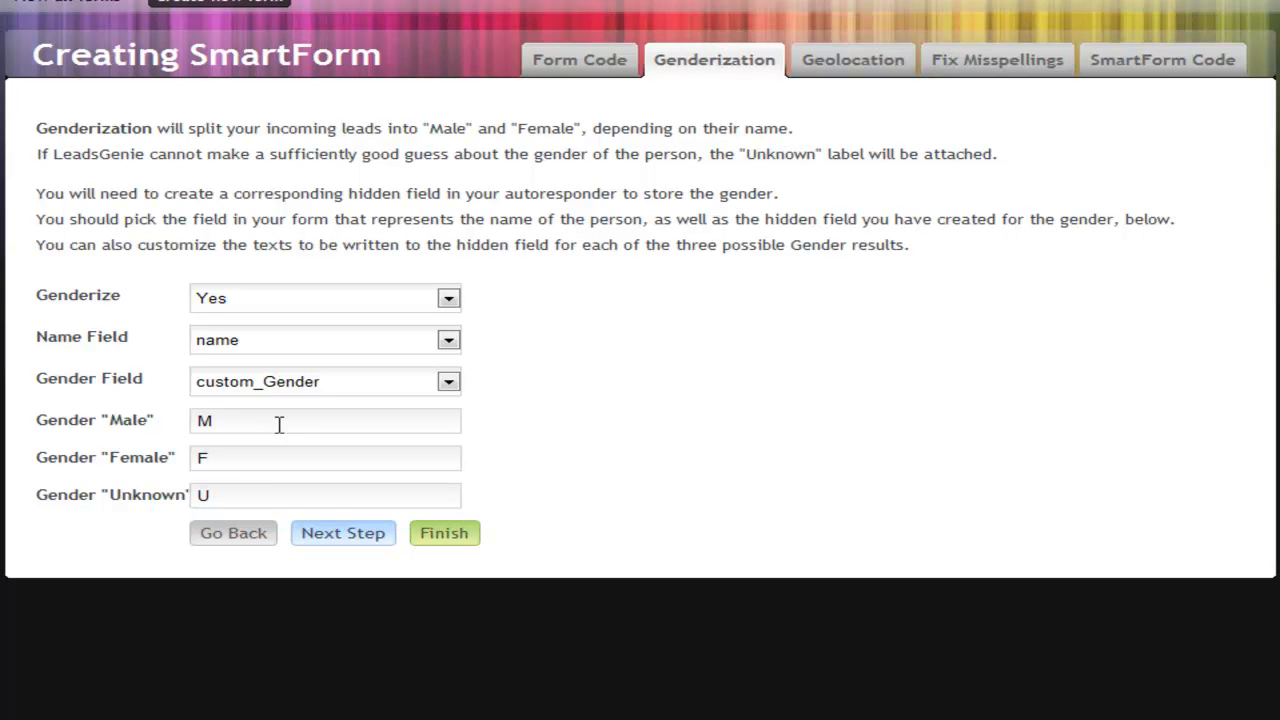
click(318, 540)
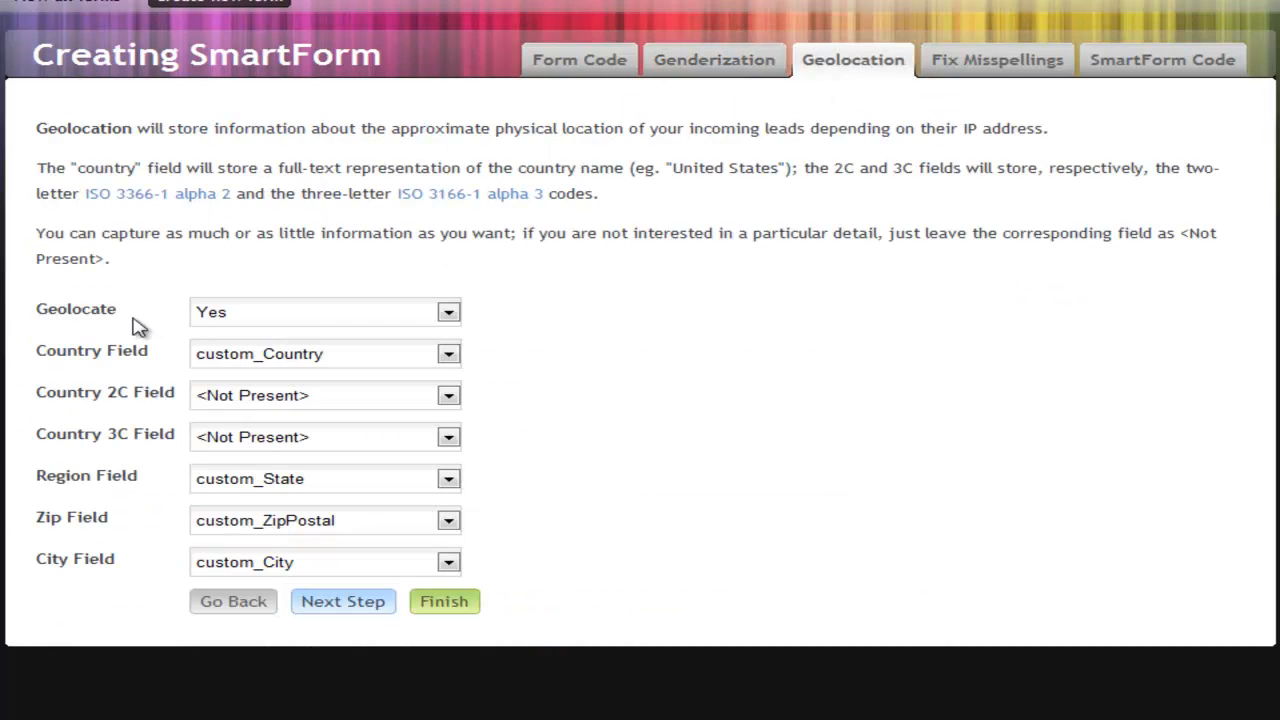
- Set Geolocate to Yes, with custom_Country as the Country Field
click(258, 321)
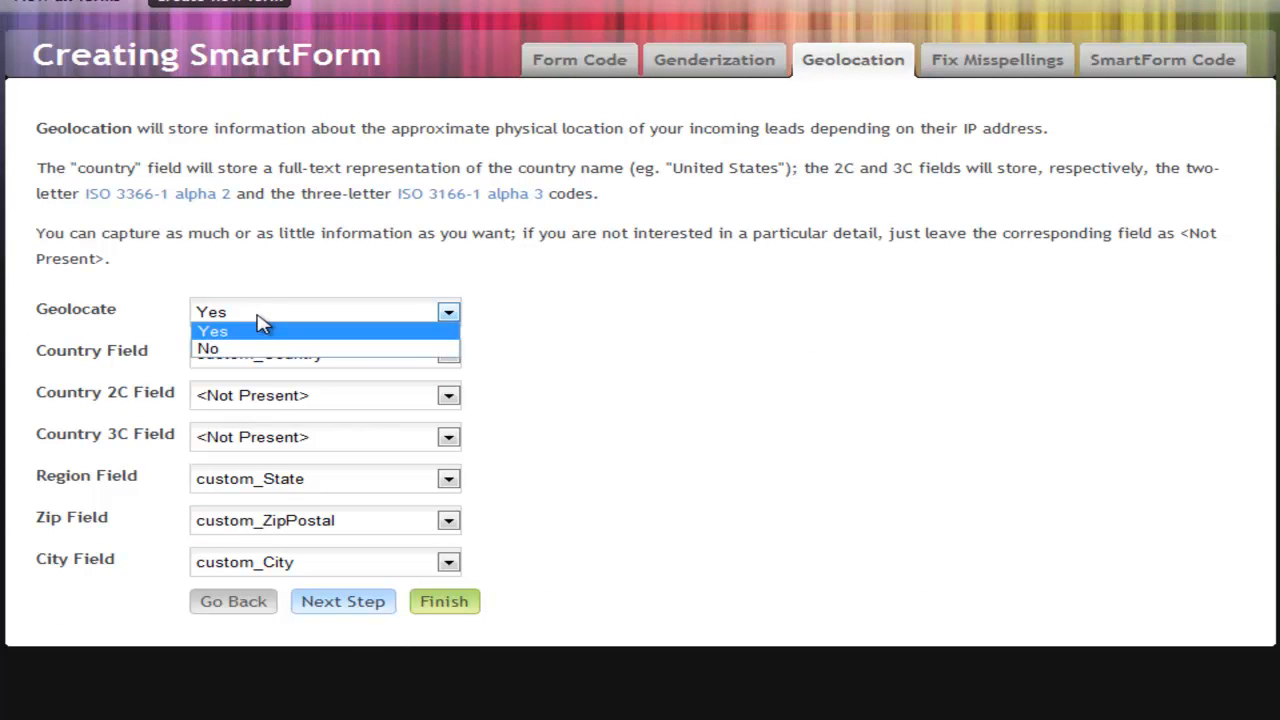
click(258, 321)
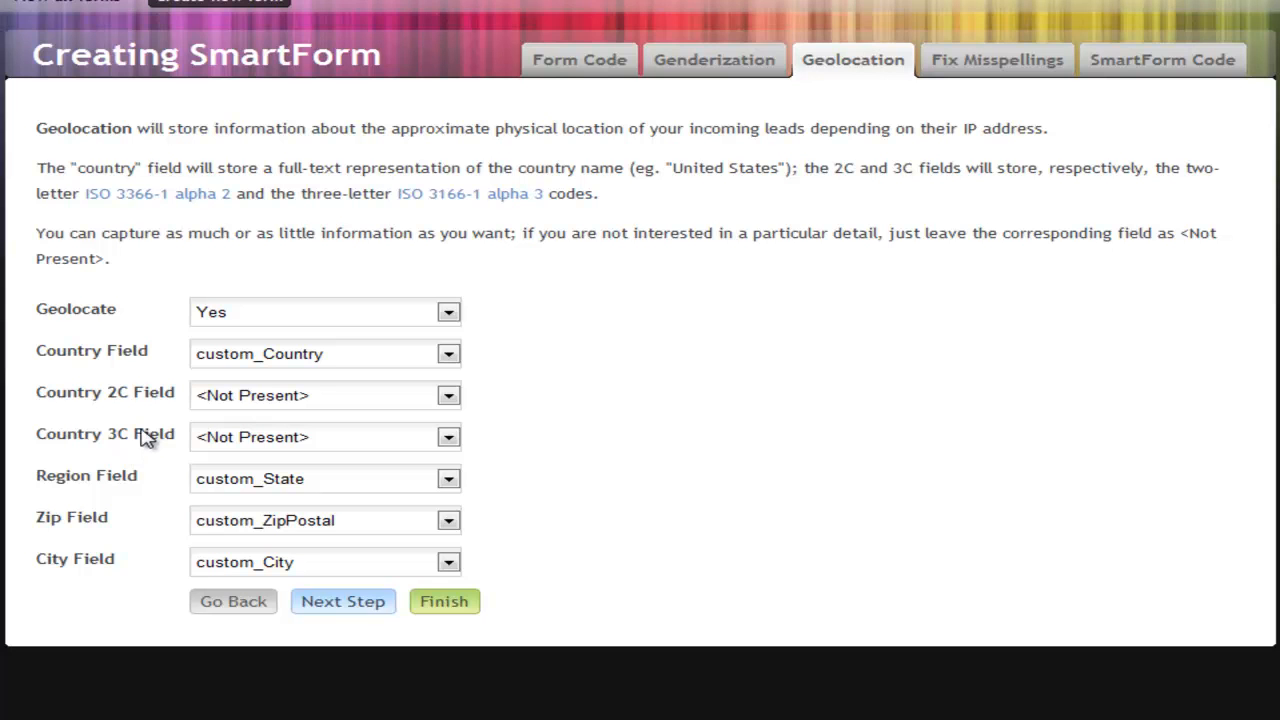
click(257, 362)
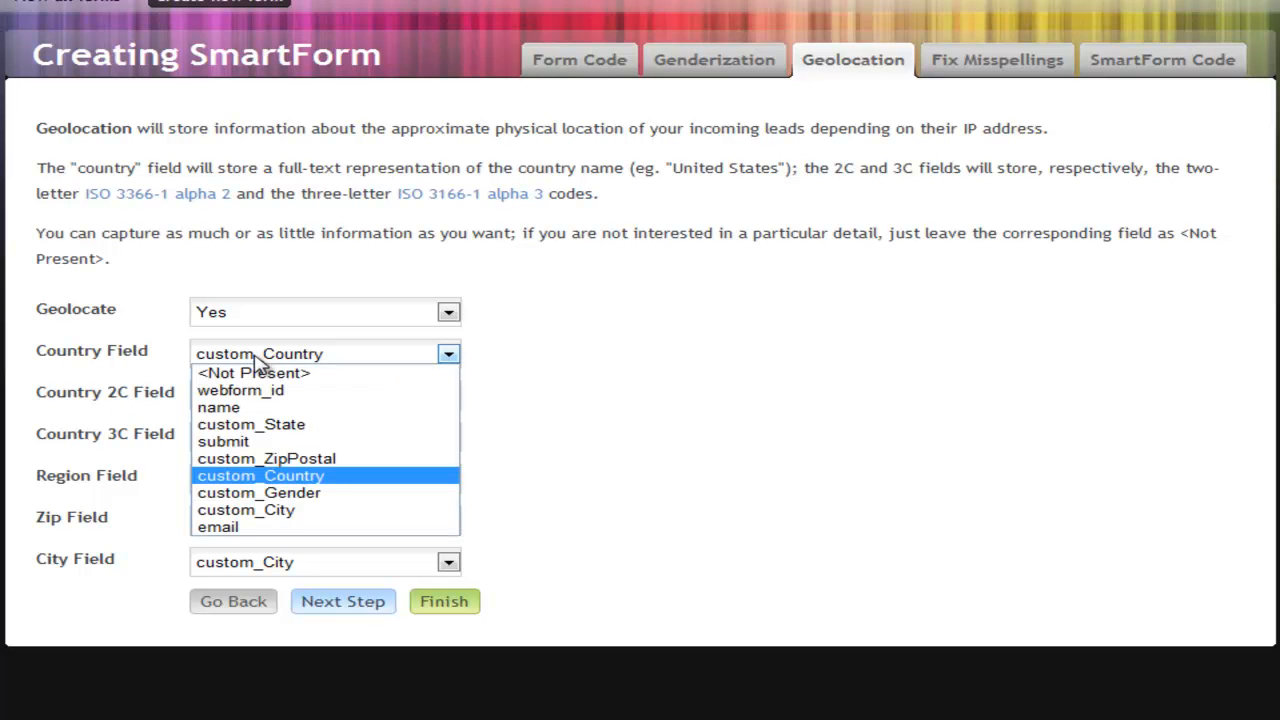
click(257, 362)
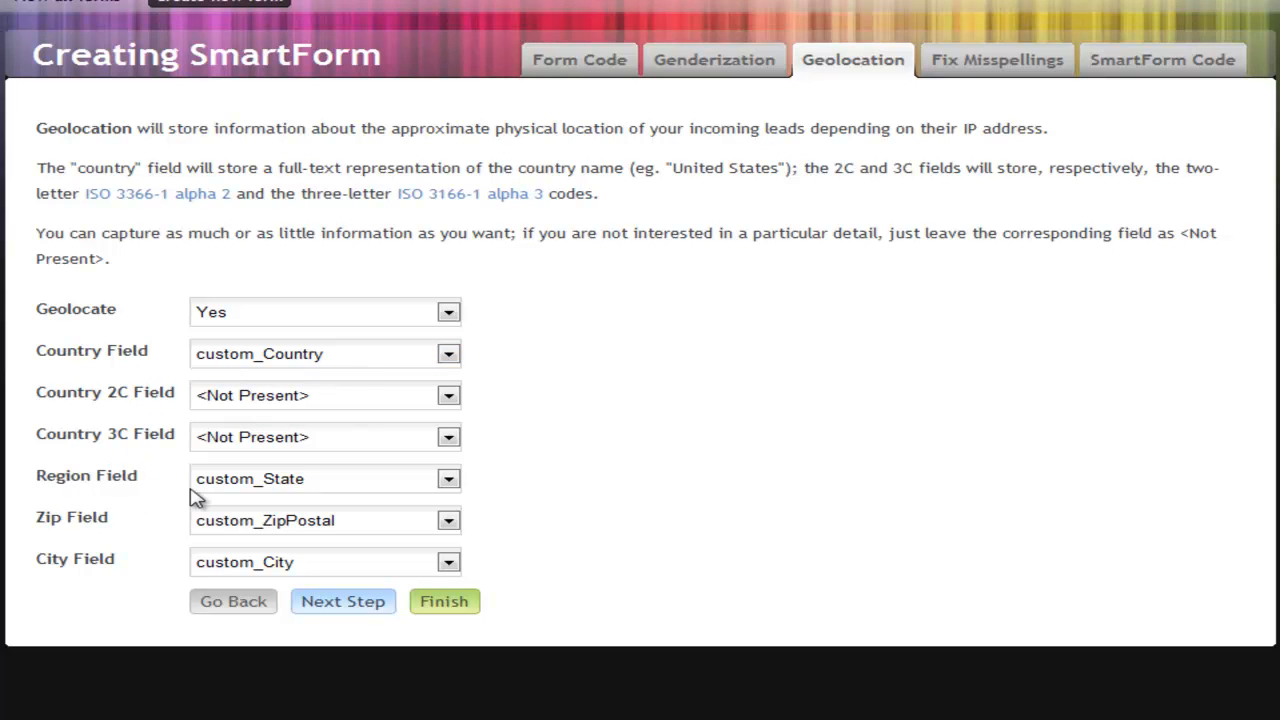
- Set the Region, Zip and City fields to custom_State, custom_ZipPostal and custom_City, and proceed to the Fix Misspellings settings
click(316, 495)
click(313, 494)
click(270, 528)
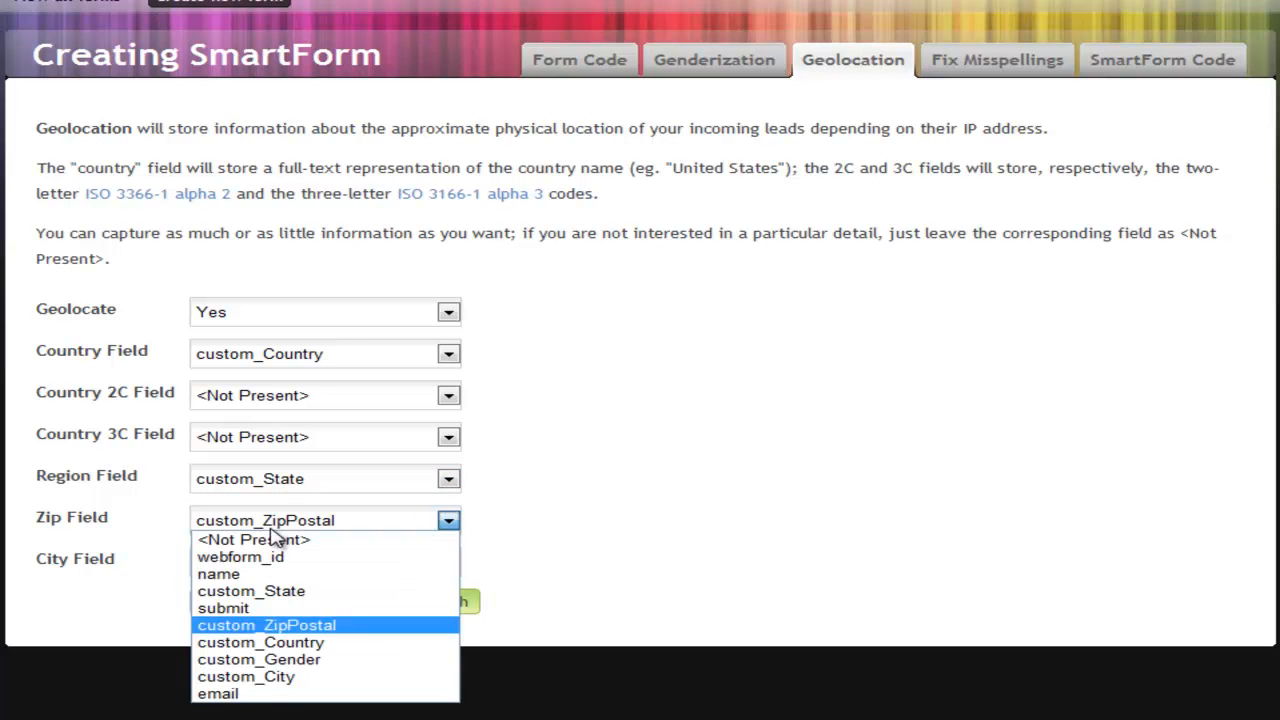
click(362, 632)
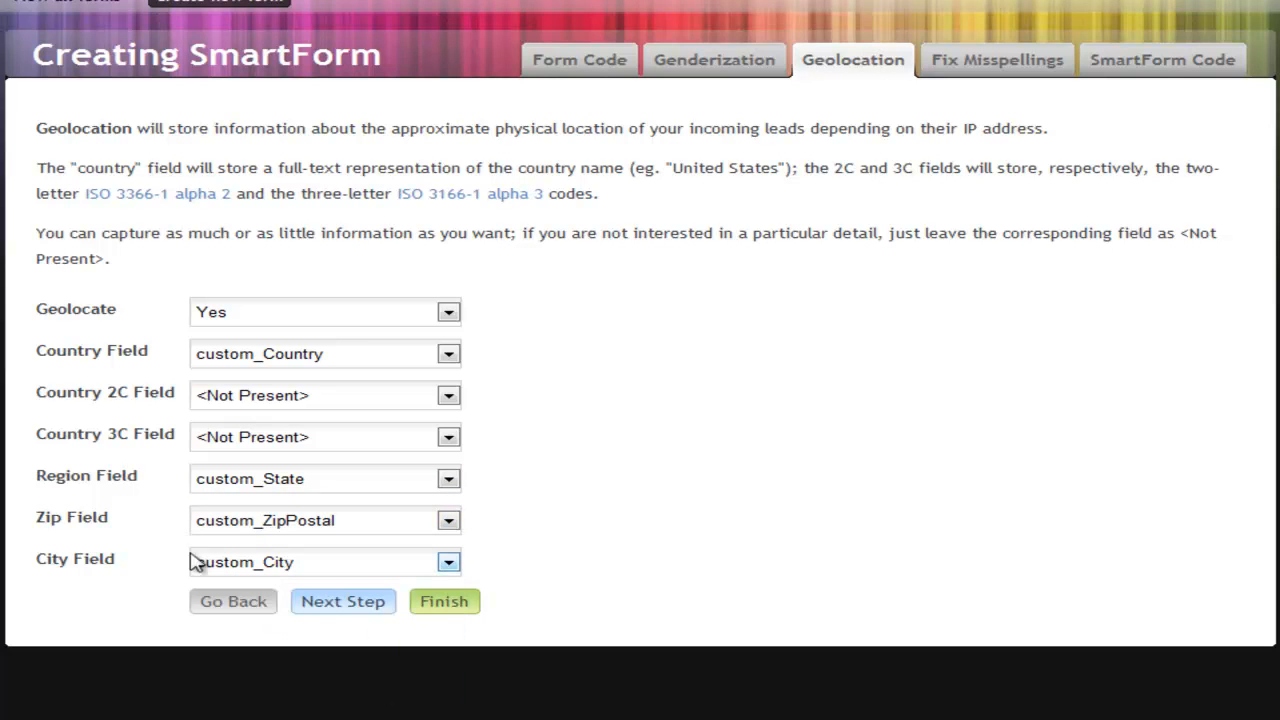
click(287, 568)
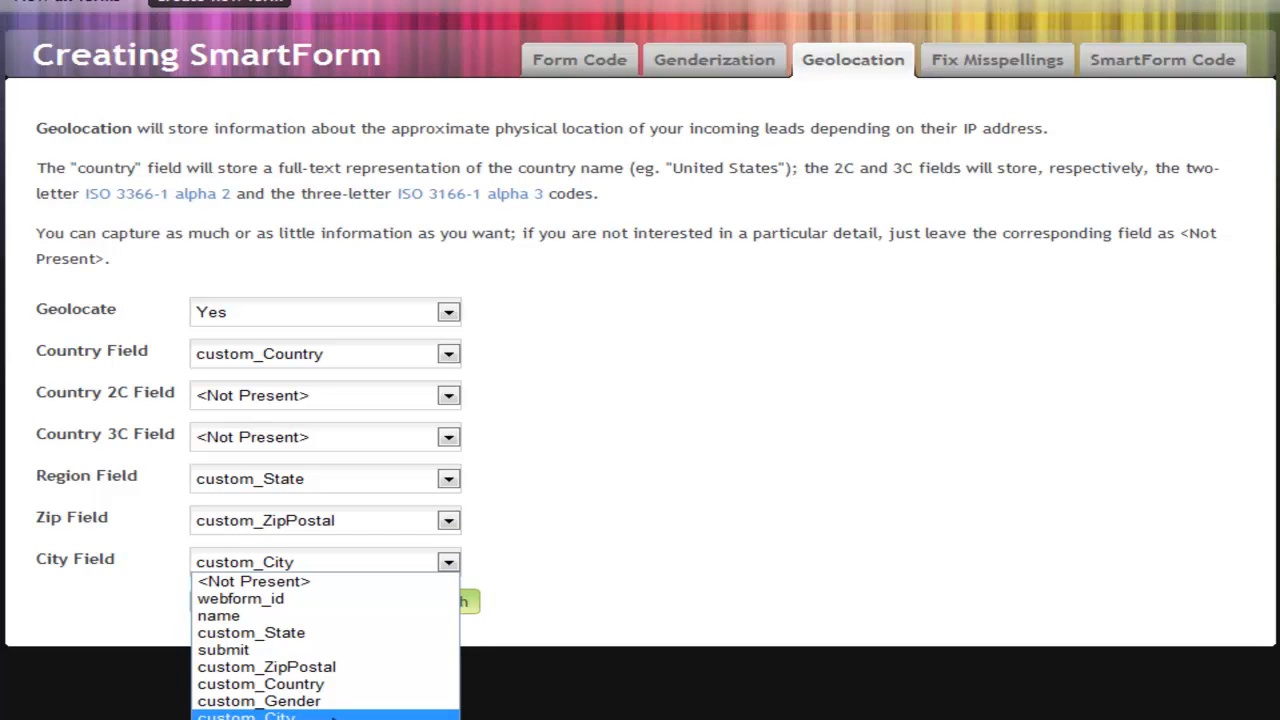
click(345, 715)
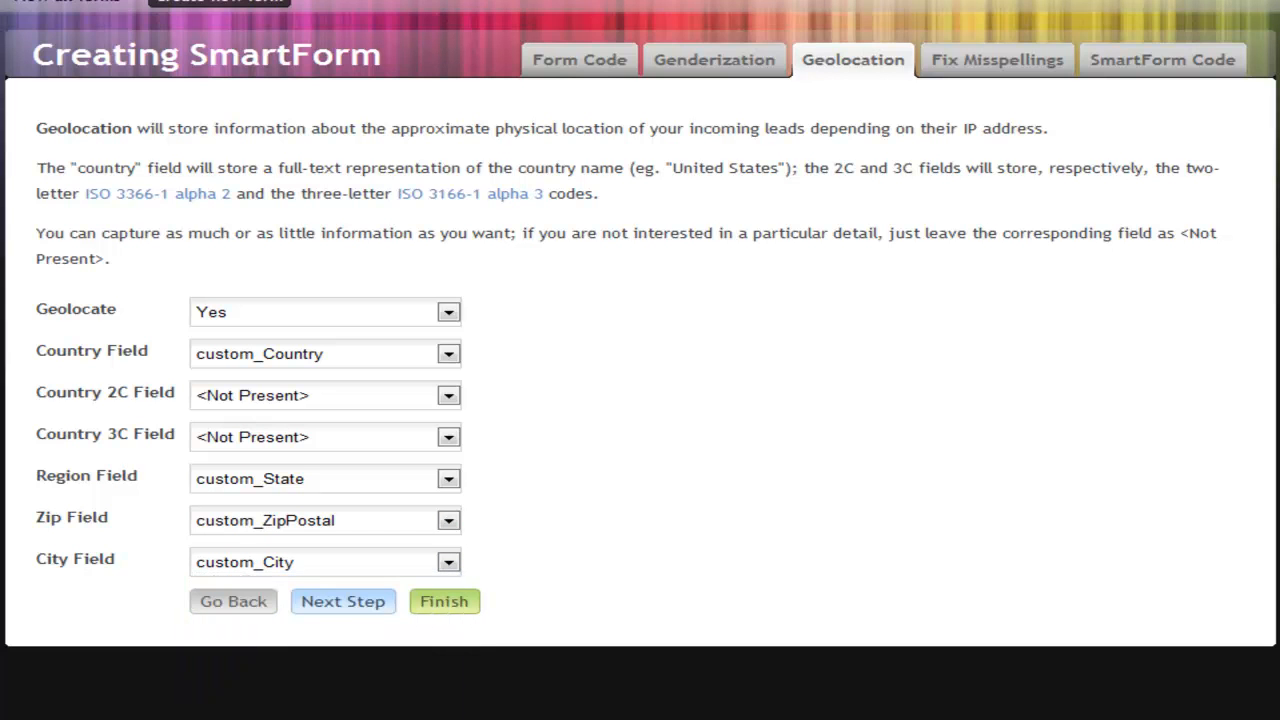
click(343, 602)
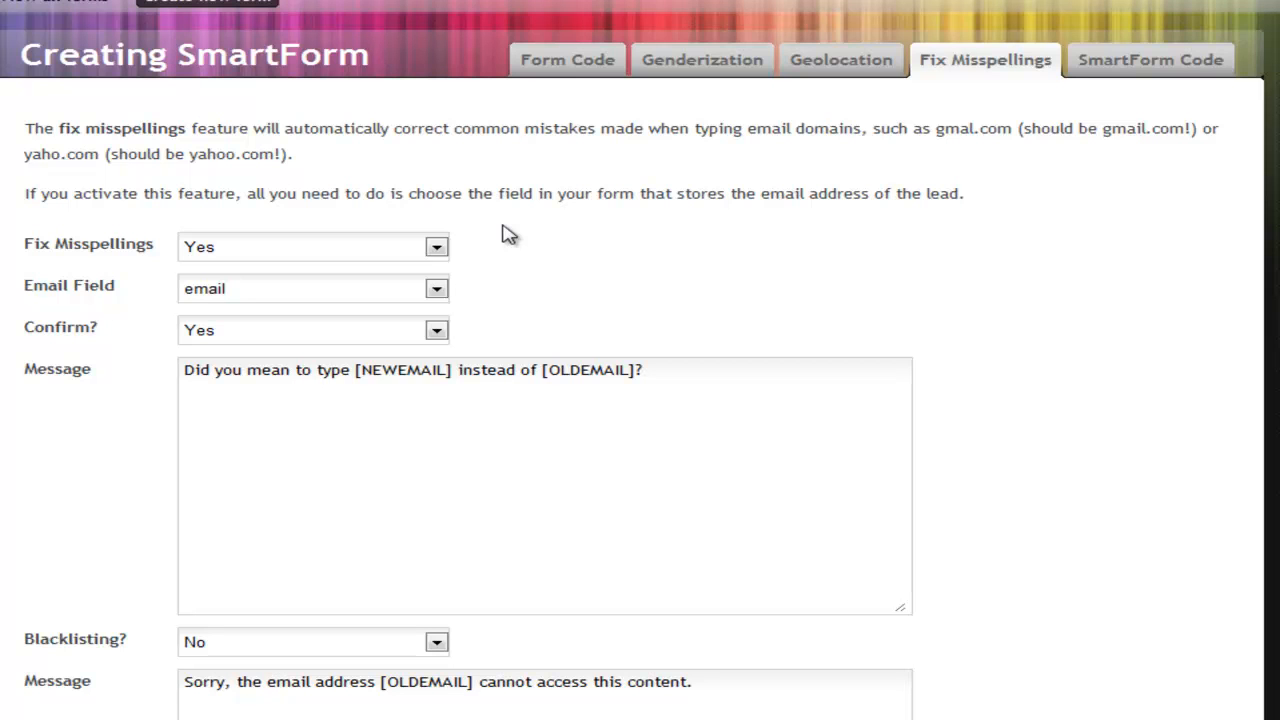
- Set Fix Misspellings to Yes, with email as the Email Field and Confirm set to Yes
click(224, 250)
click(226, 264)
click(224, 298)
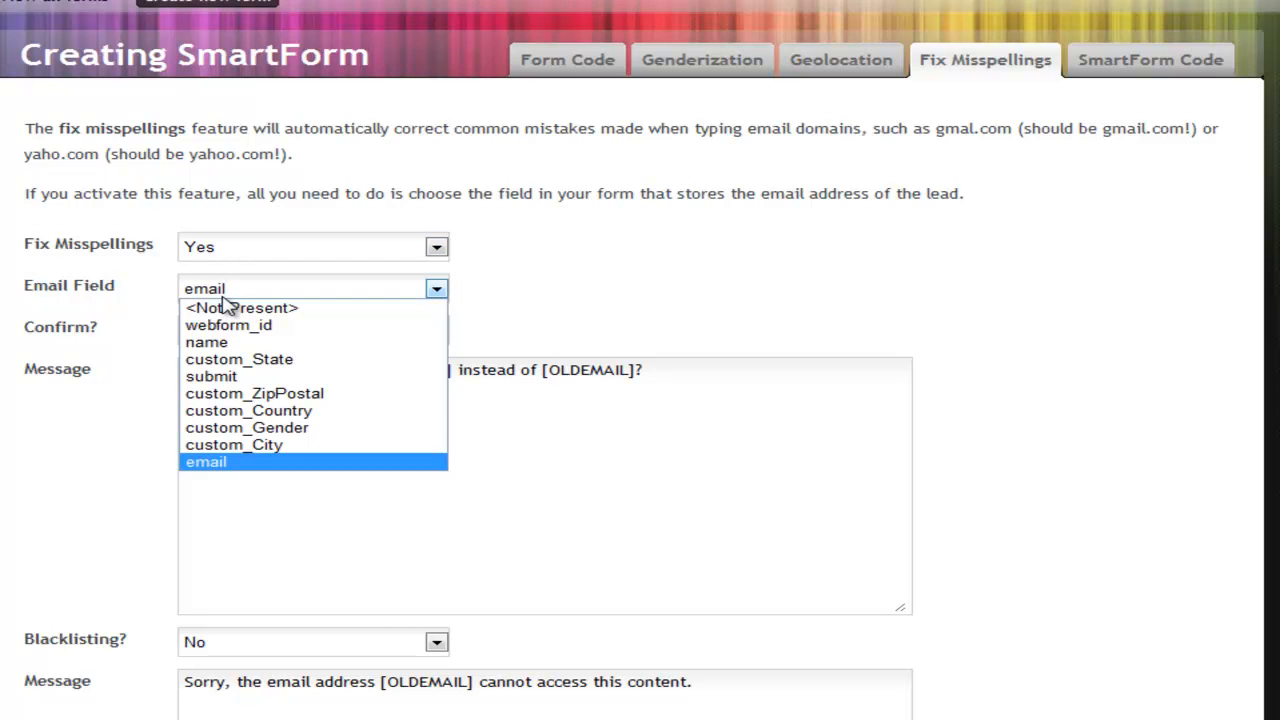
click(224, 298)
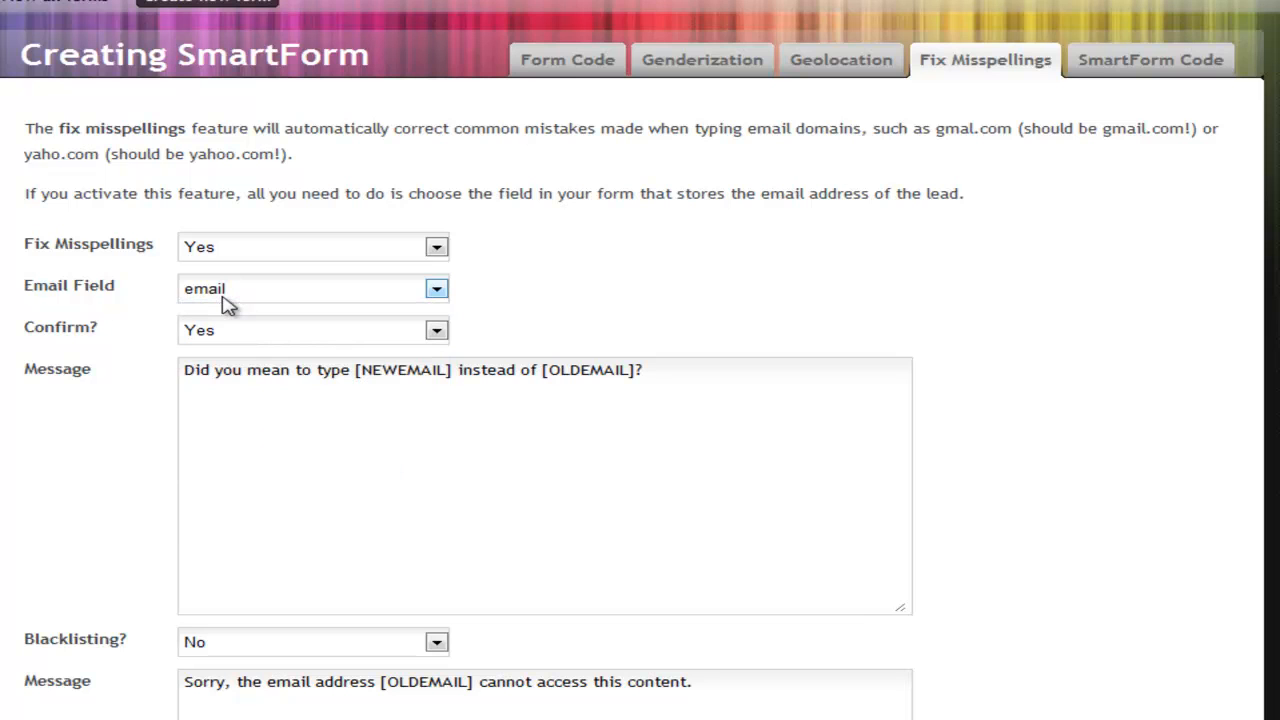
click(233, 333)
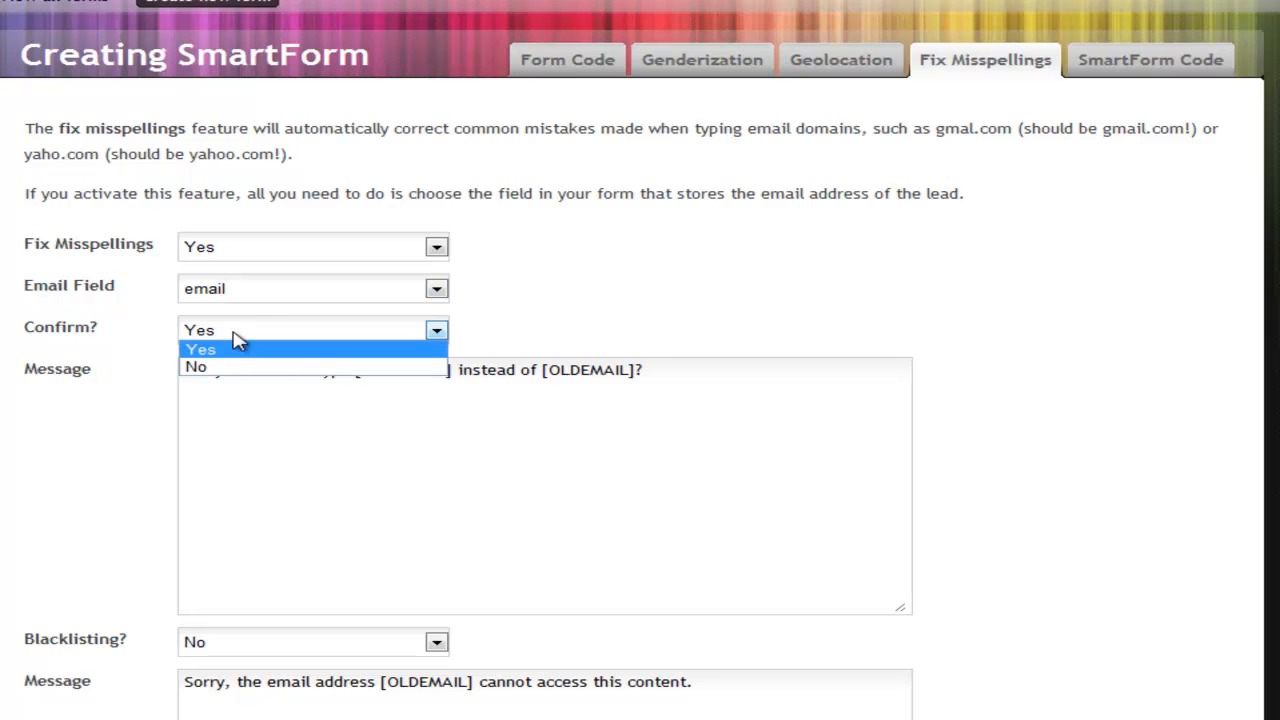
click(233, 342)
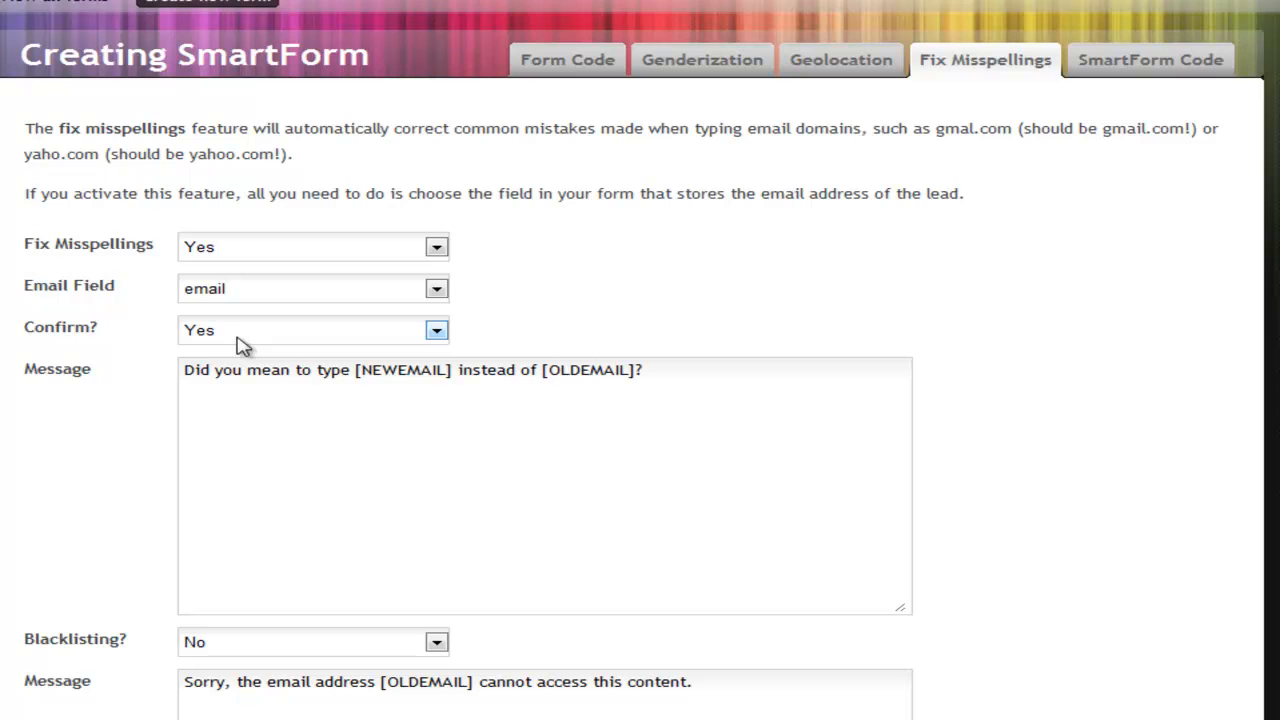
- Highlight the [NEWEMAIL] and [OLDEMAIL] placeholders in the misspelling confirmation message in turn
click(768, 410)
drag(350, 371, 460, 372)
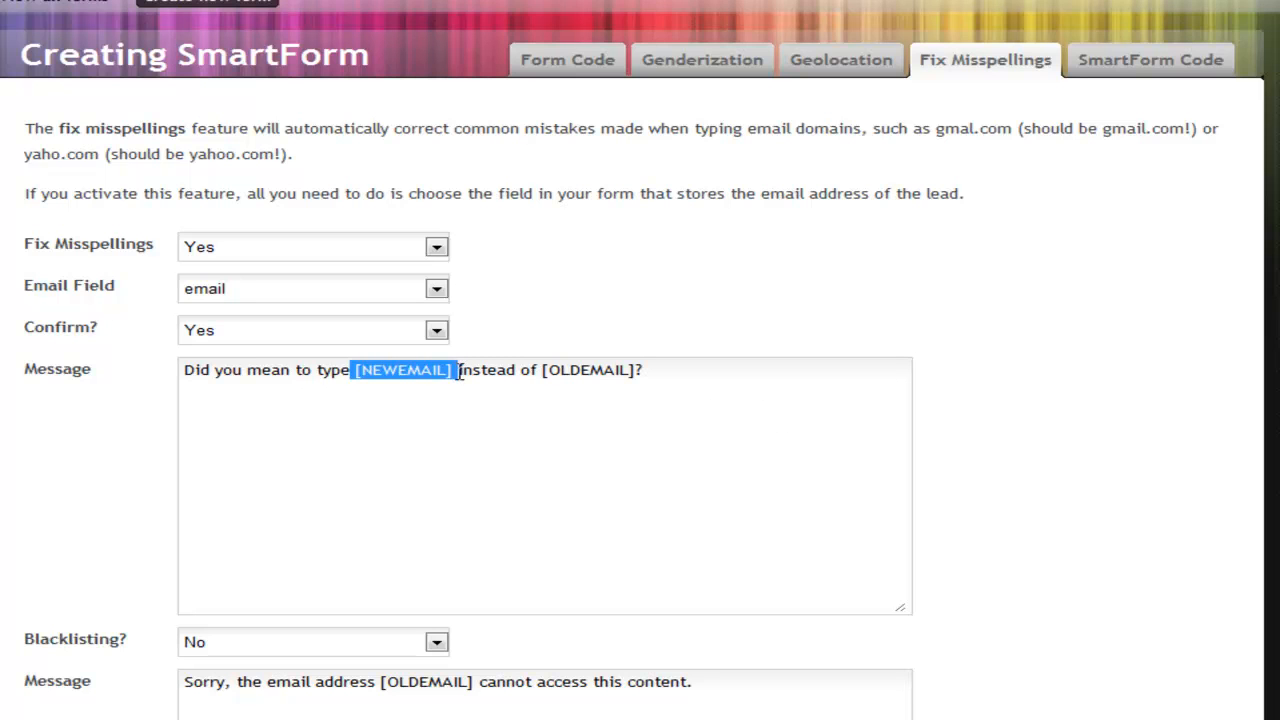
click(538, 370)
drag(538, 370, 640, 370)
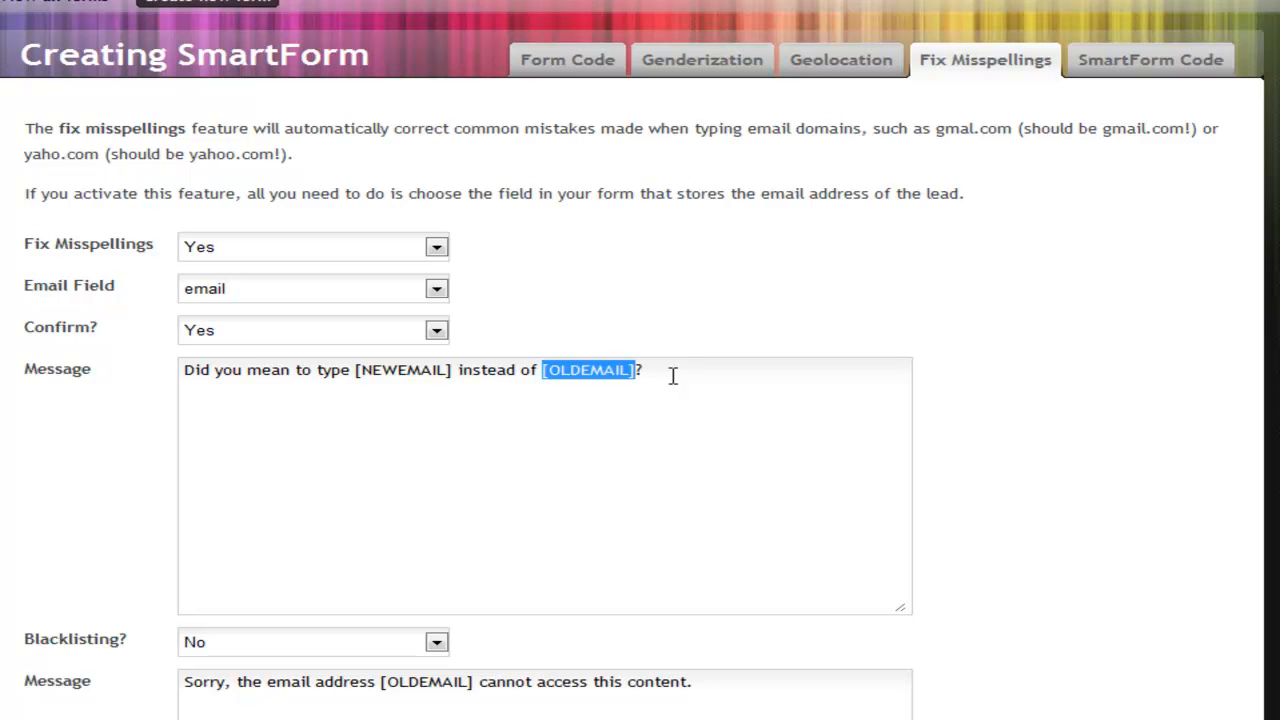
click(221, 413)
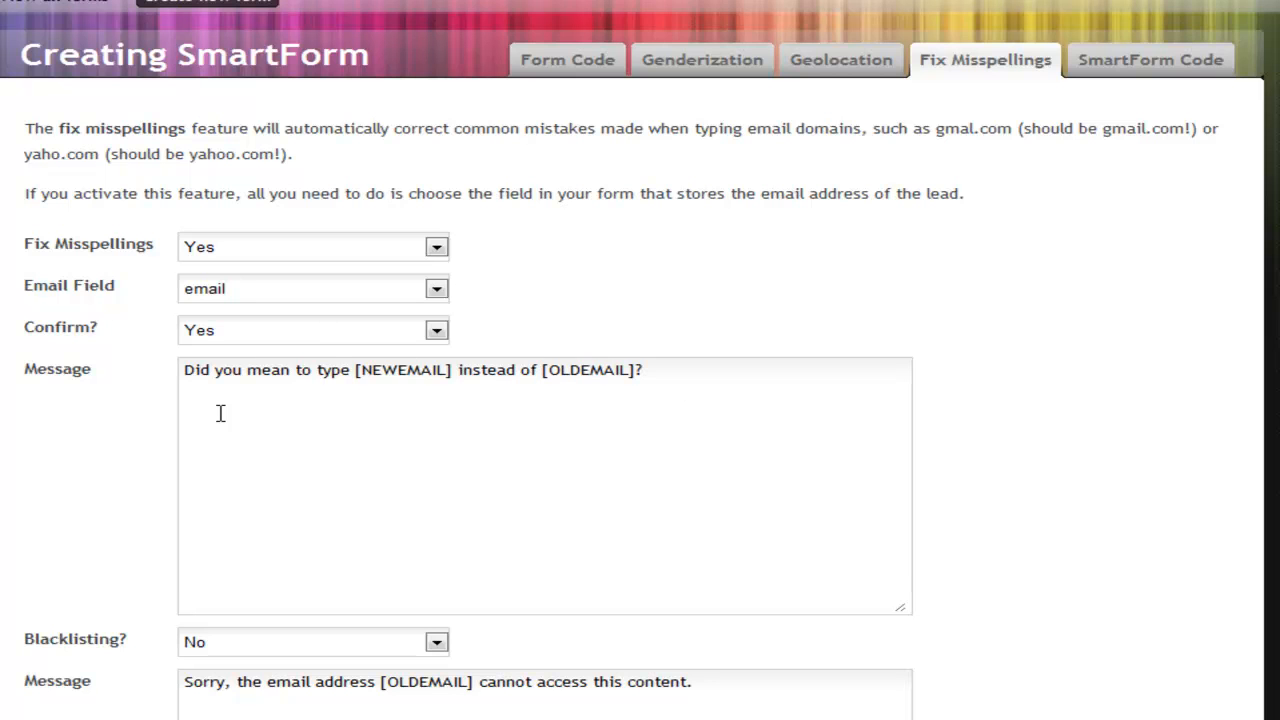
- Set Blacklisting to Yes and highlight the [OLDEMAIL] placeholder in the blacklisting message
scroll(200, 450, down, 1)
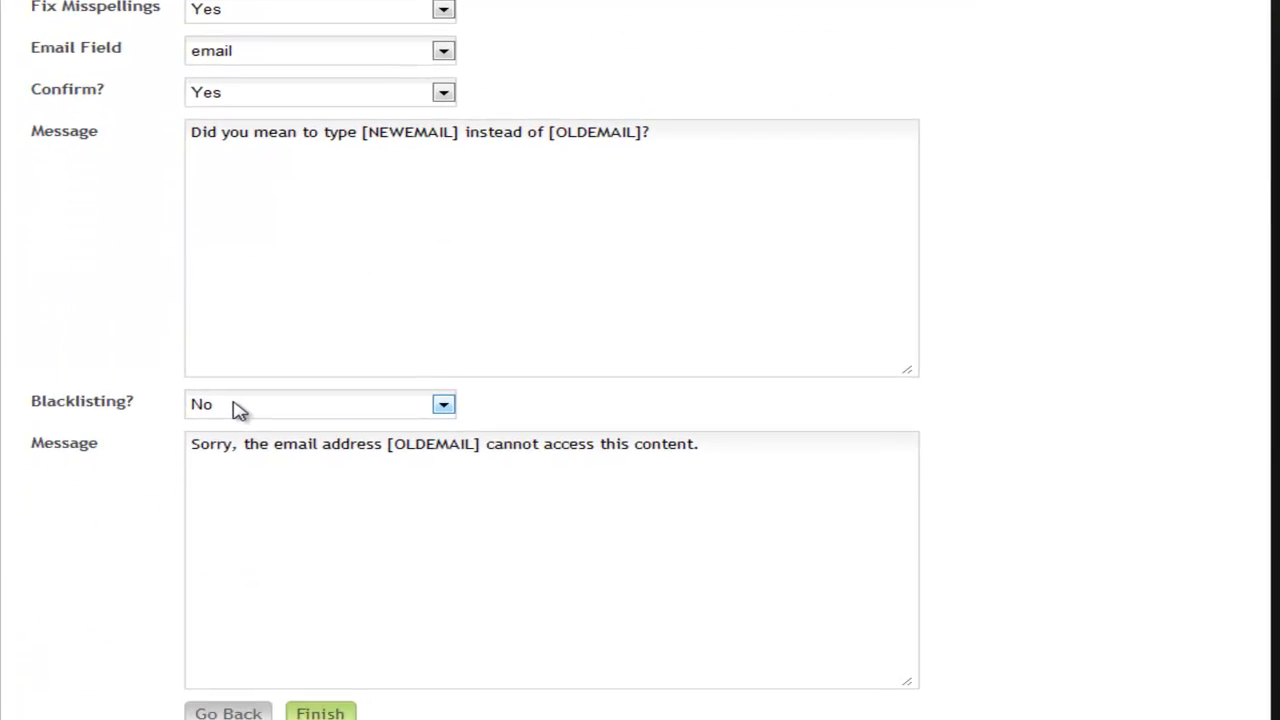
click(229, 538)
click(245, 402)
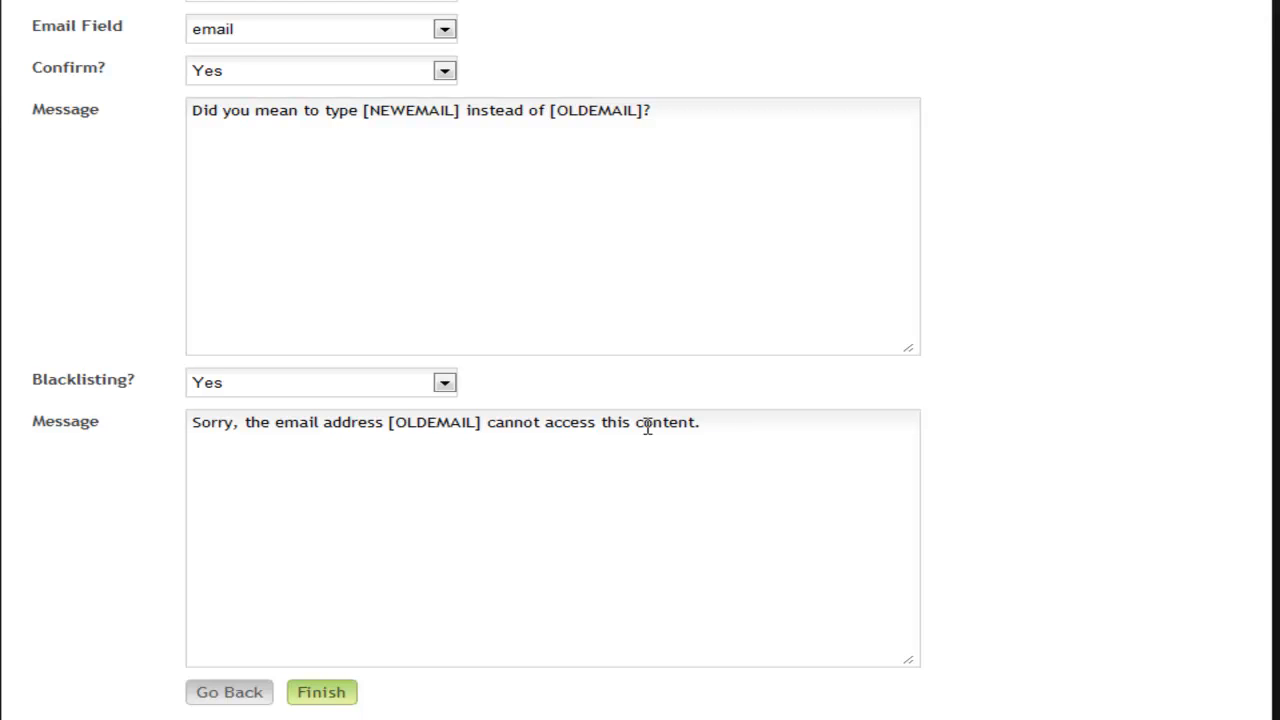
click(387, 423)
drag(387, 423, 486, 425)
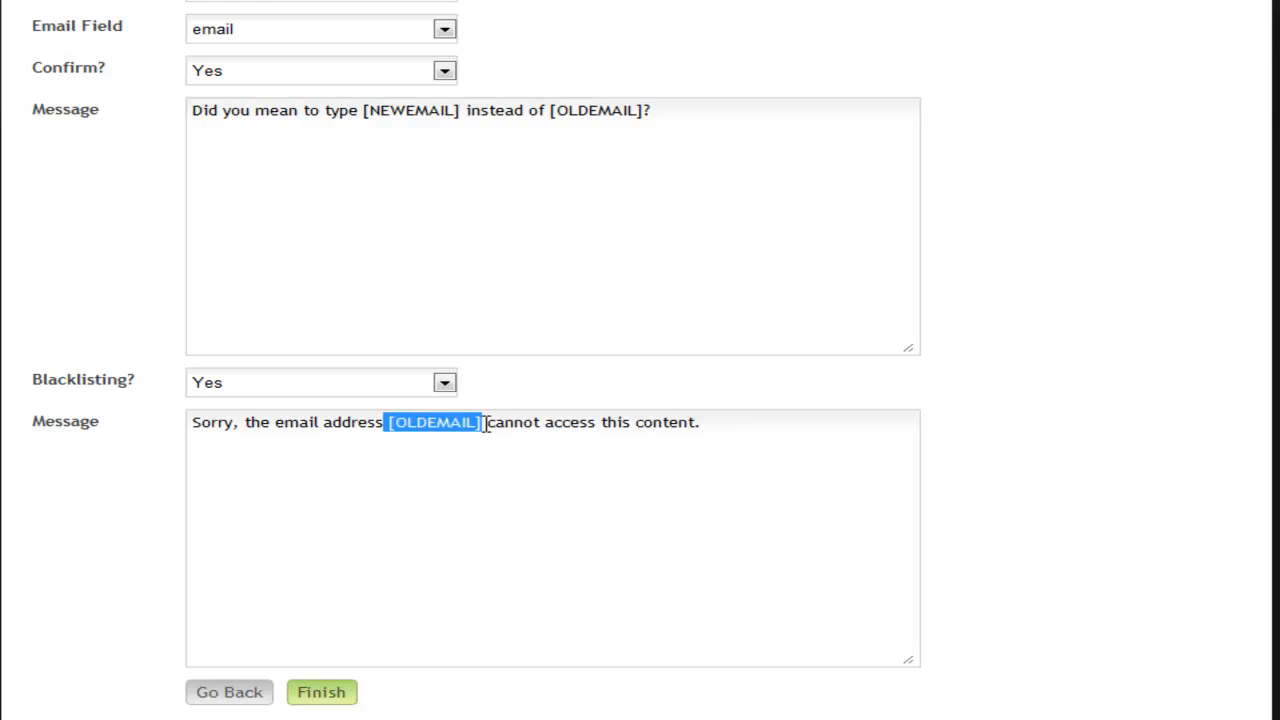
click(730, 455)
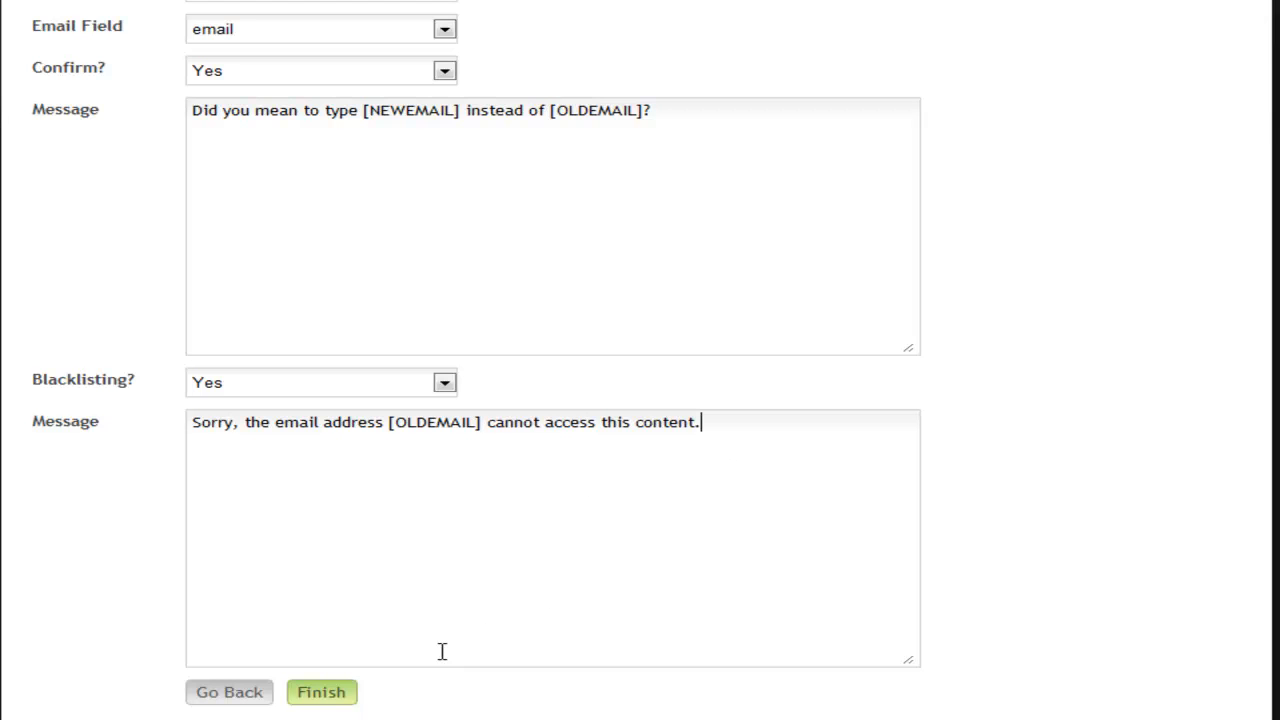
- Finish the SmartForm, accept its preview and copy the entire automatic version of the code
click(322, 693)
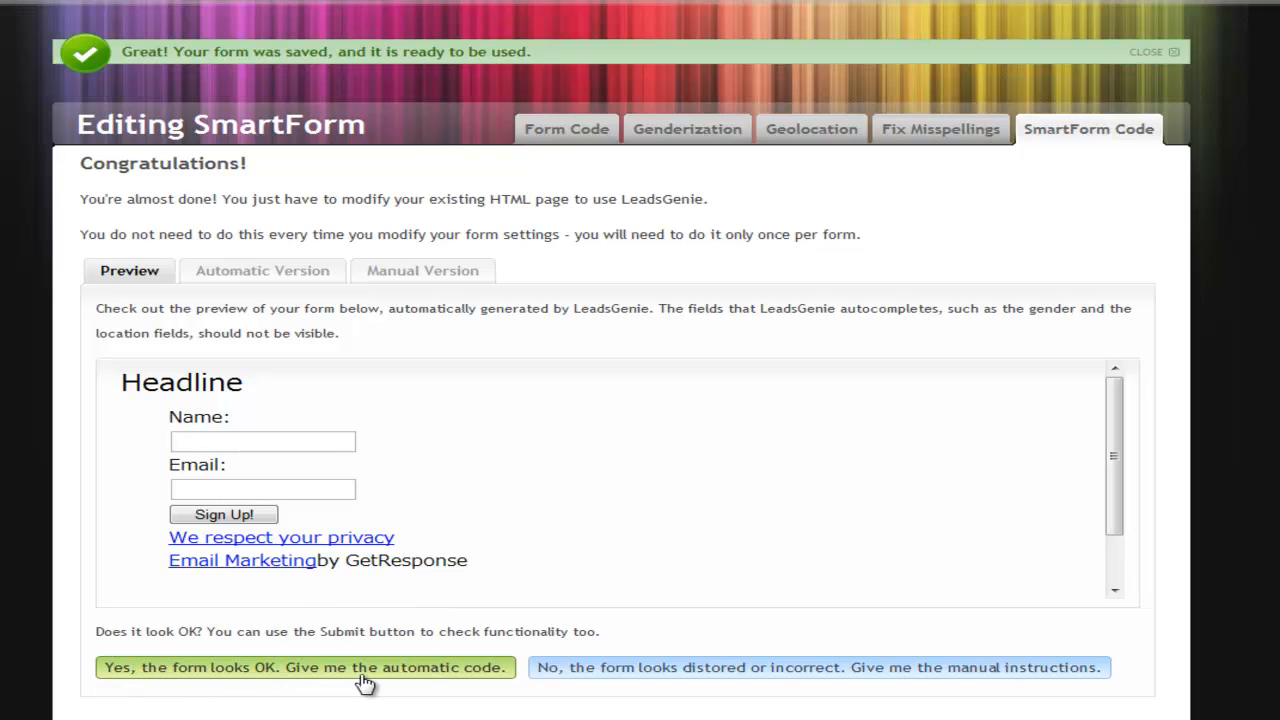
click(466, 684)
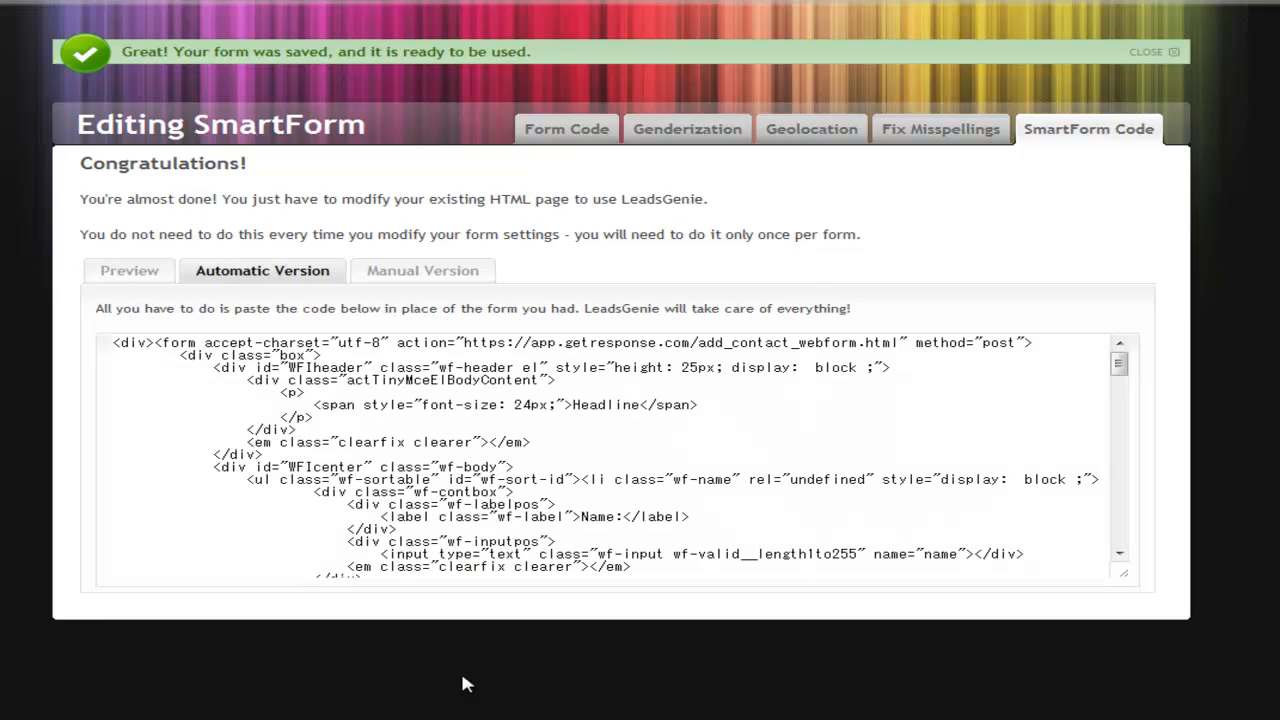
click(405, 419)
key(ctrl+a)
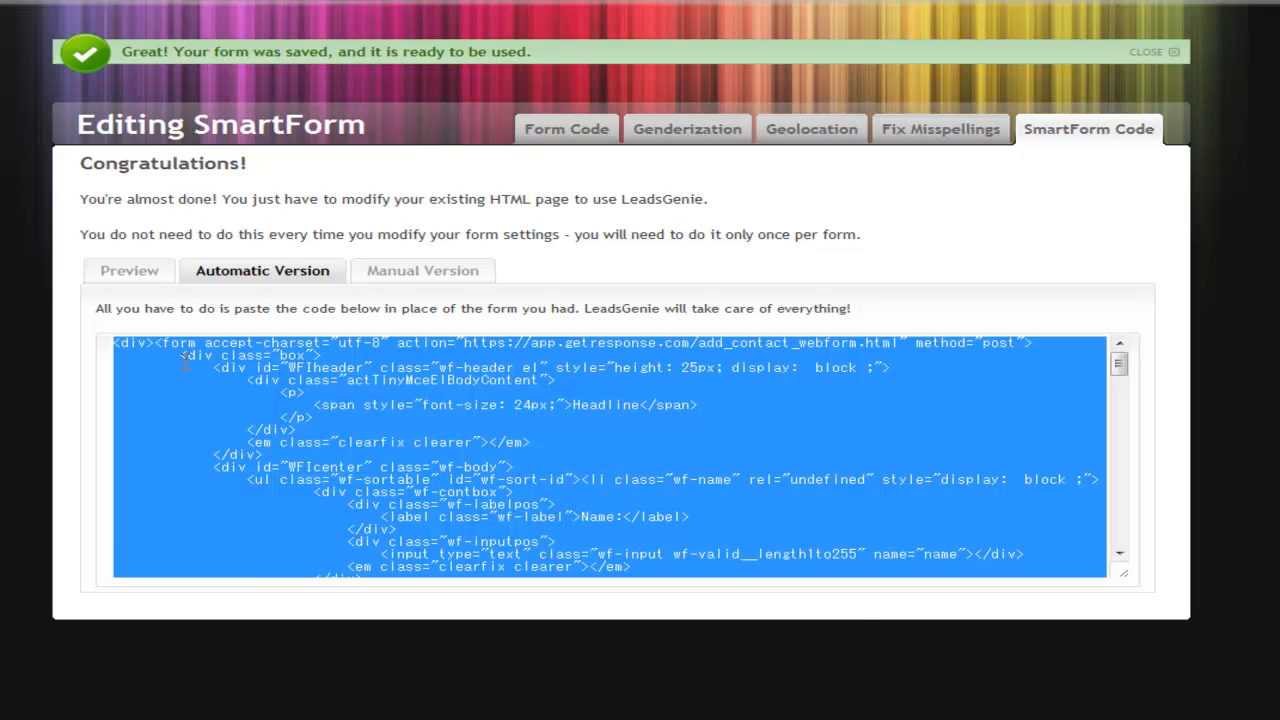
right_click(250, 377)
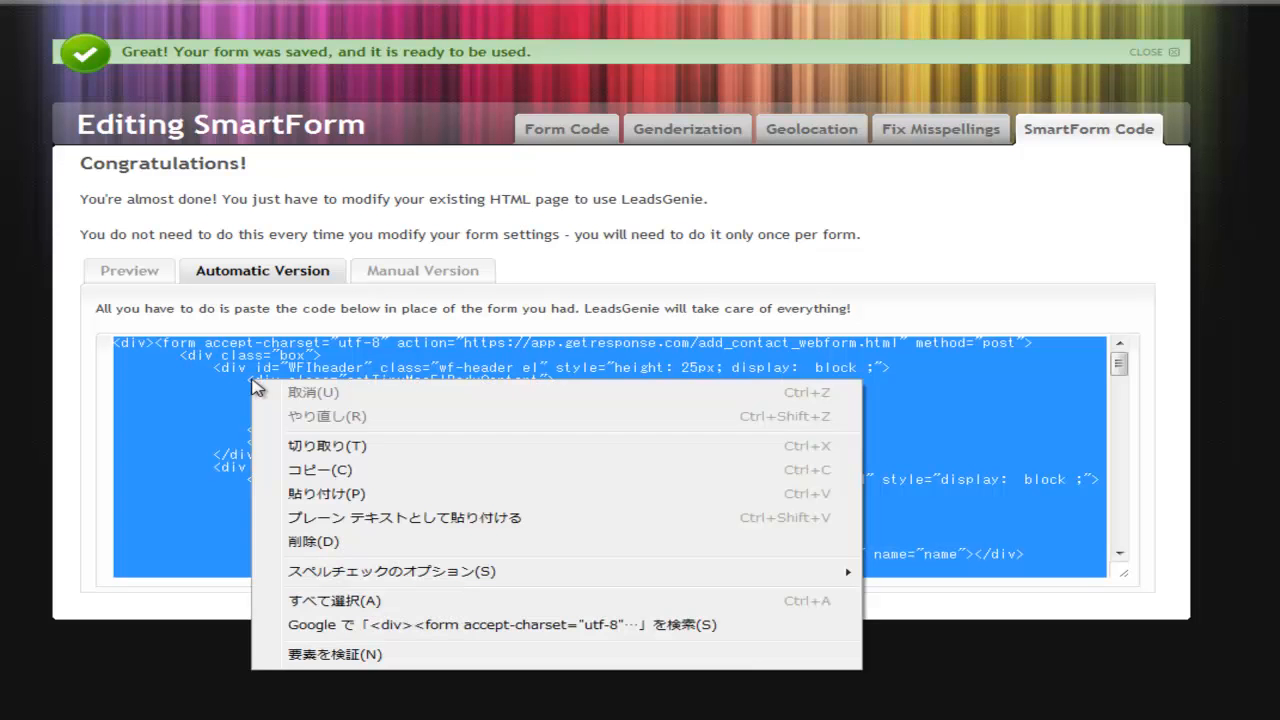
click(312, 464)
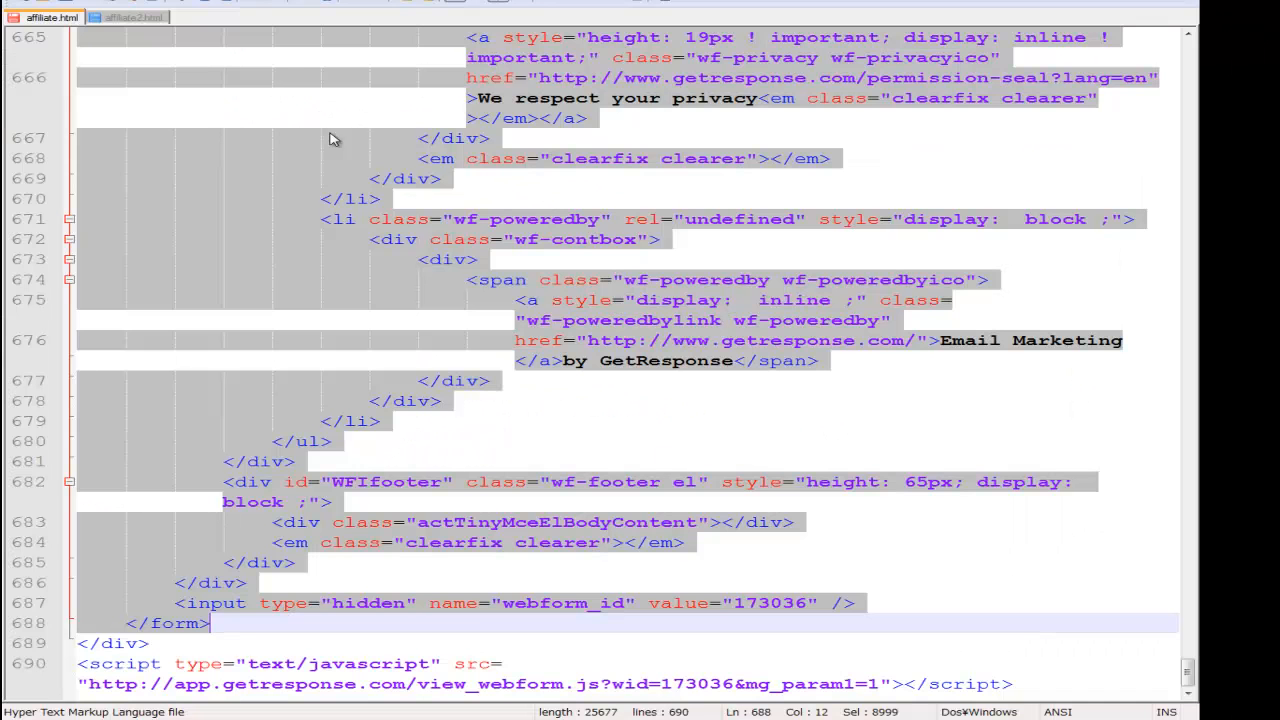
- In affiliate2.html in Notepad++, replace everything from the opening <form> tag to </form> with the copied SmartForm code
click(157, 20)
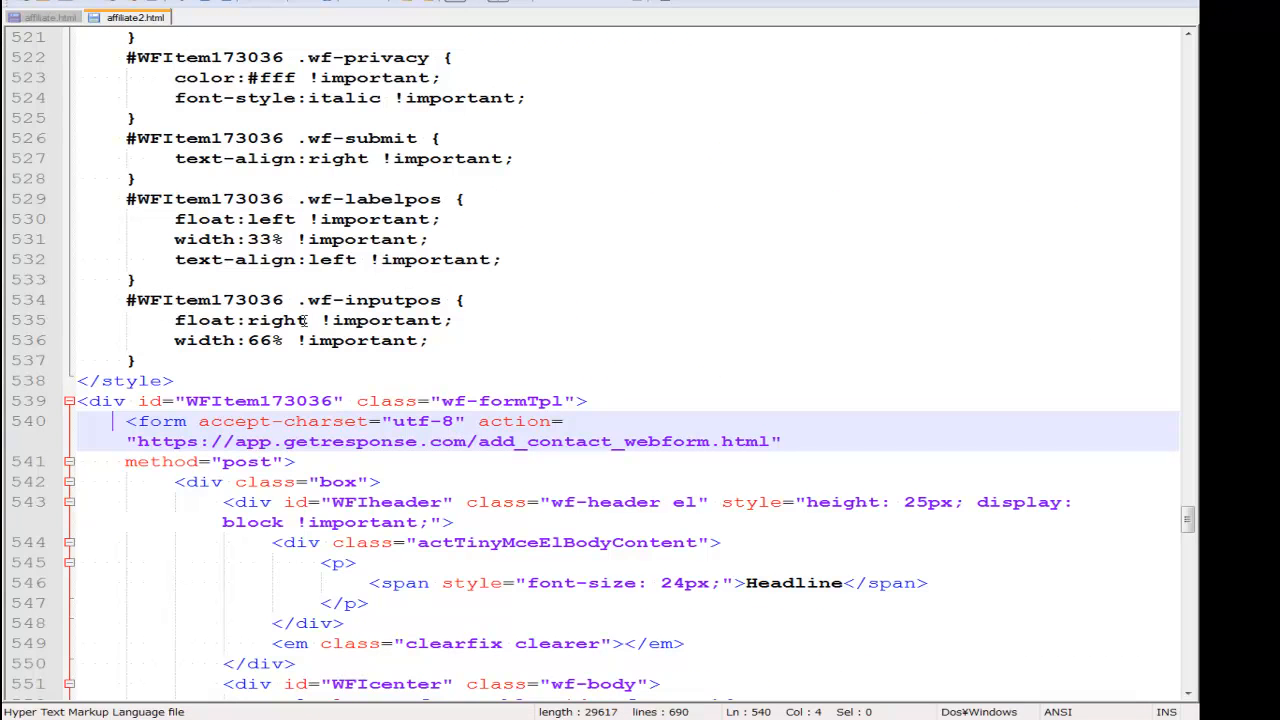
click(128, 421)
scroll(1100, 514, down, 2)
drag(1187, 522, 1186, 684)
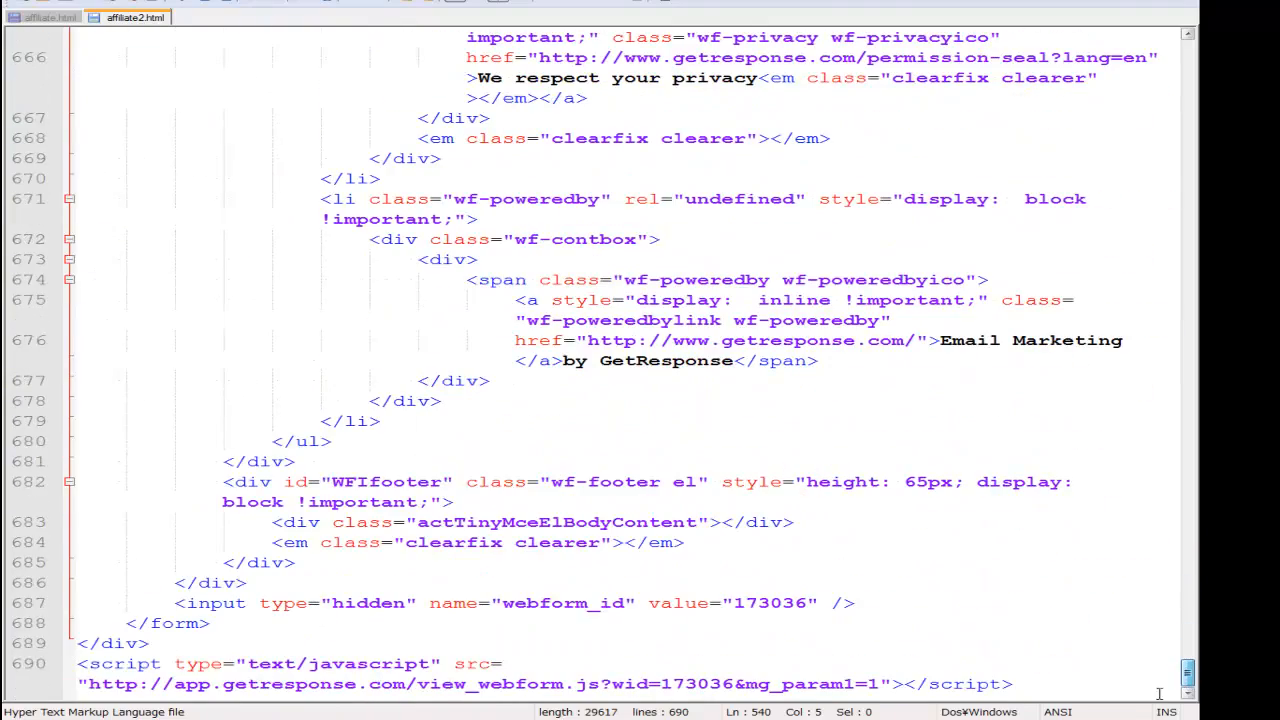
shift+click(303, 623)
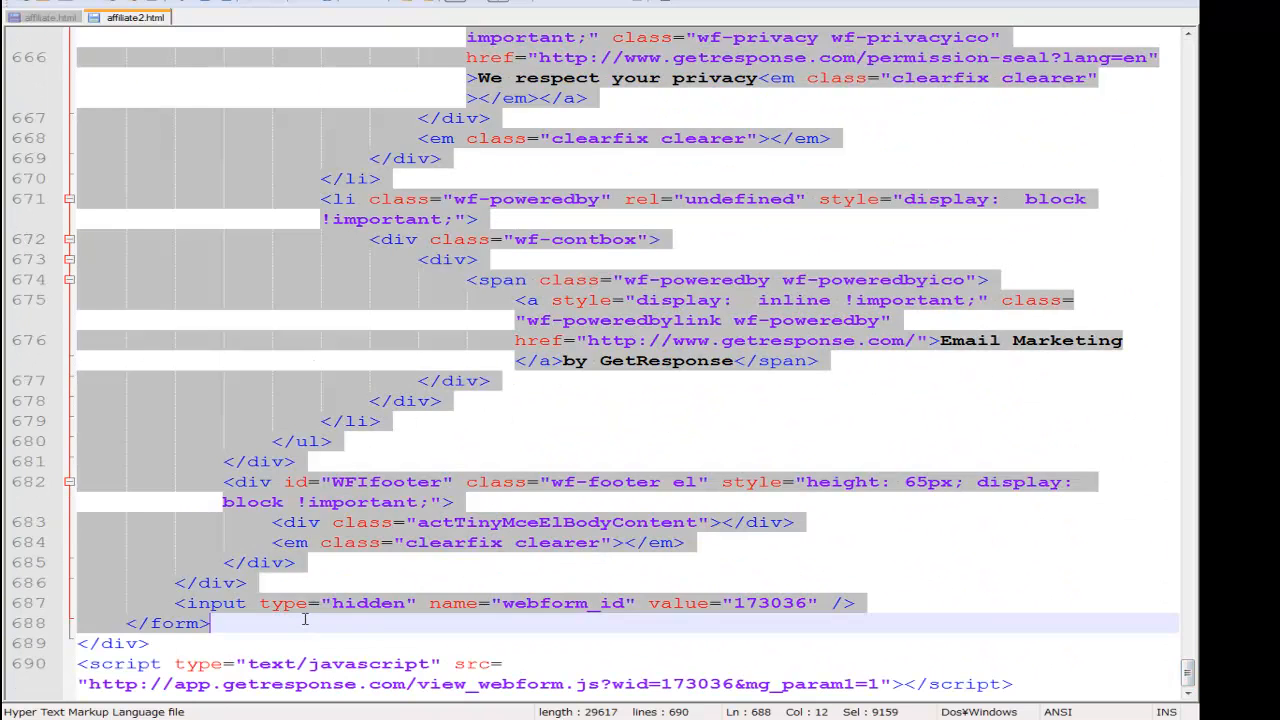
key(ctrl+v)
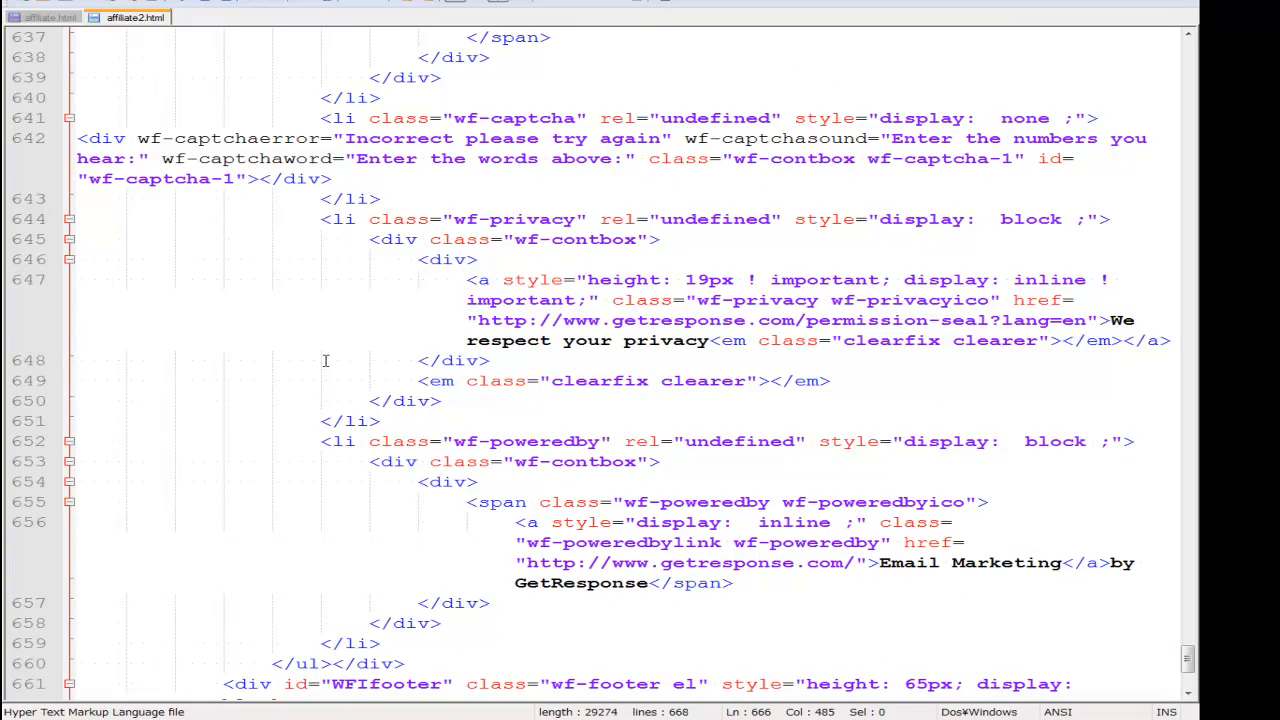
- Switch to the browser and open the local affiliate2.html page
key(alt+Tab)
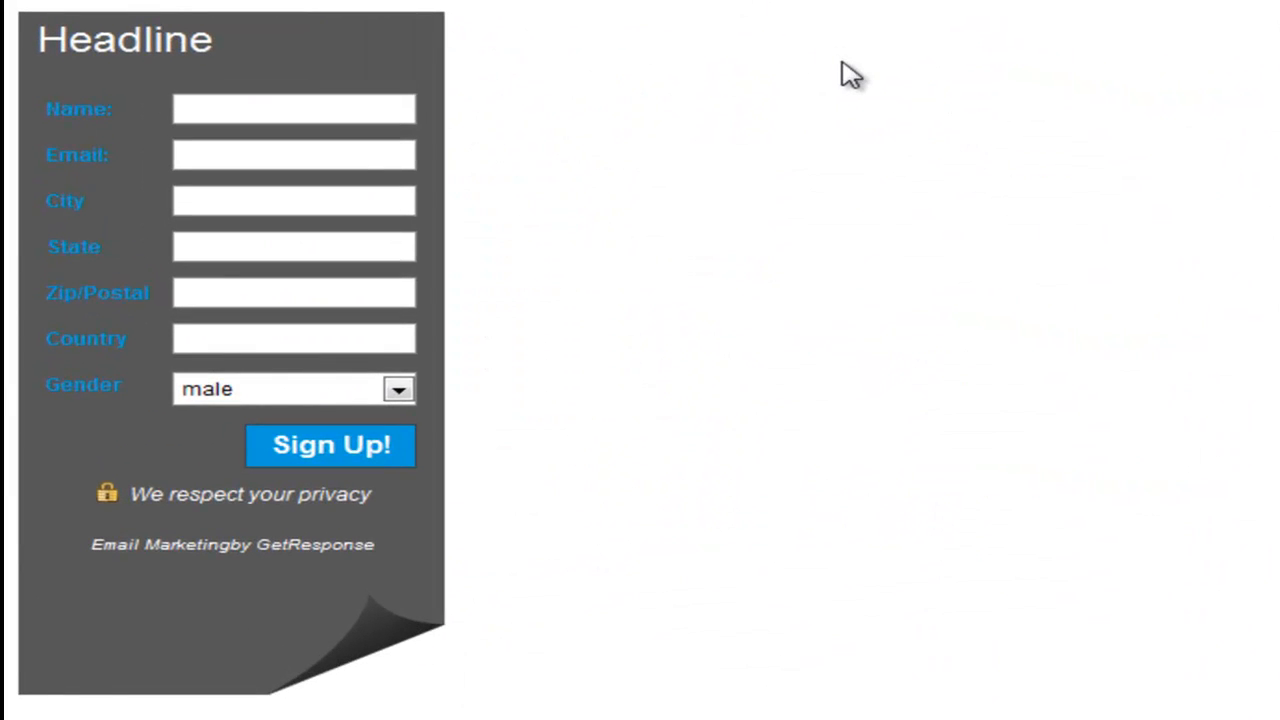
text(2.html)
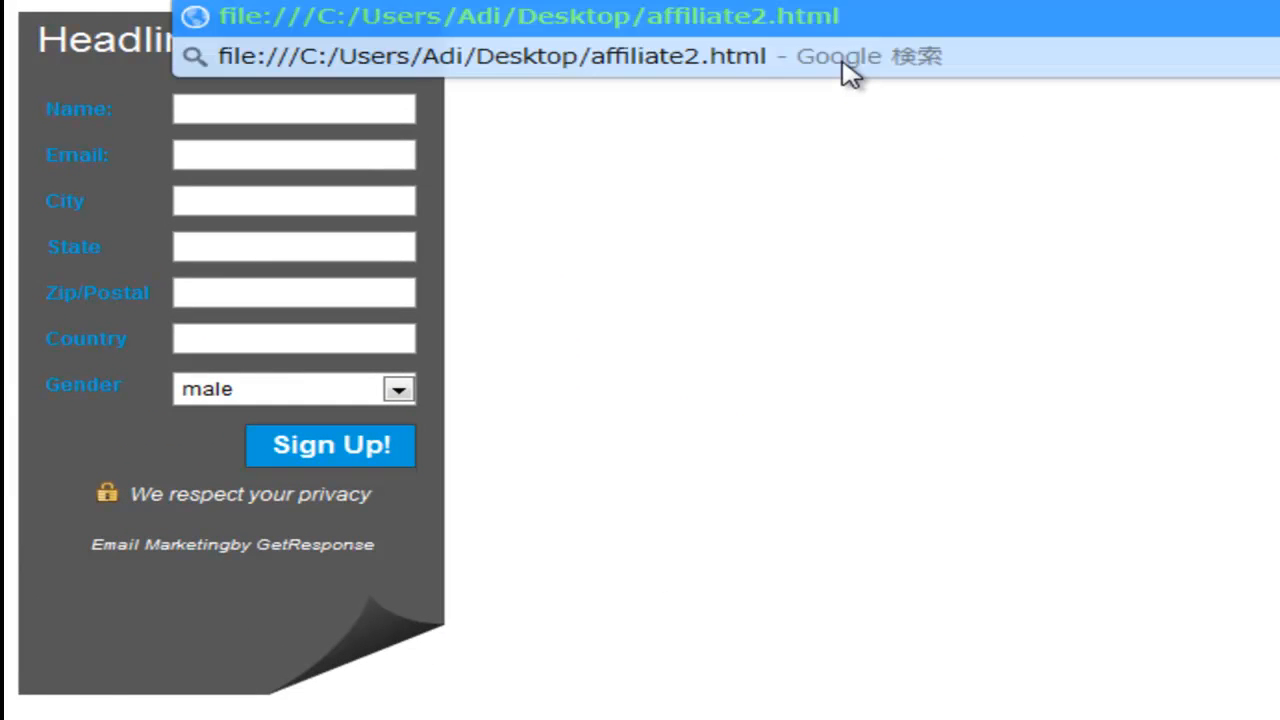
key(Return)
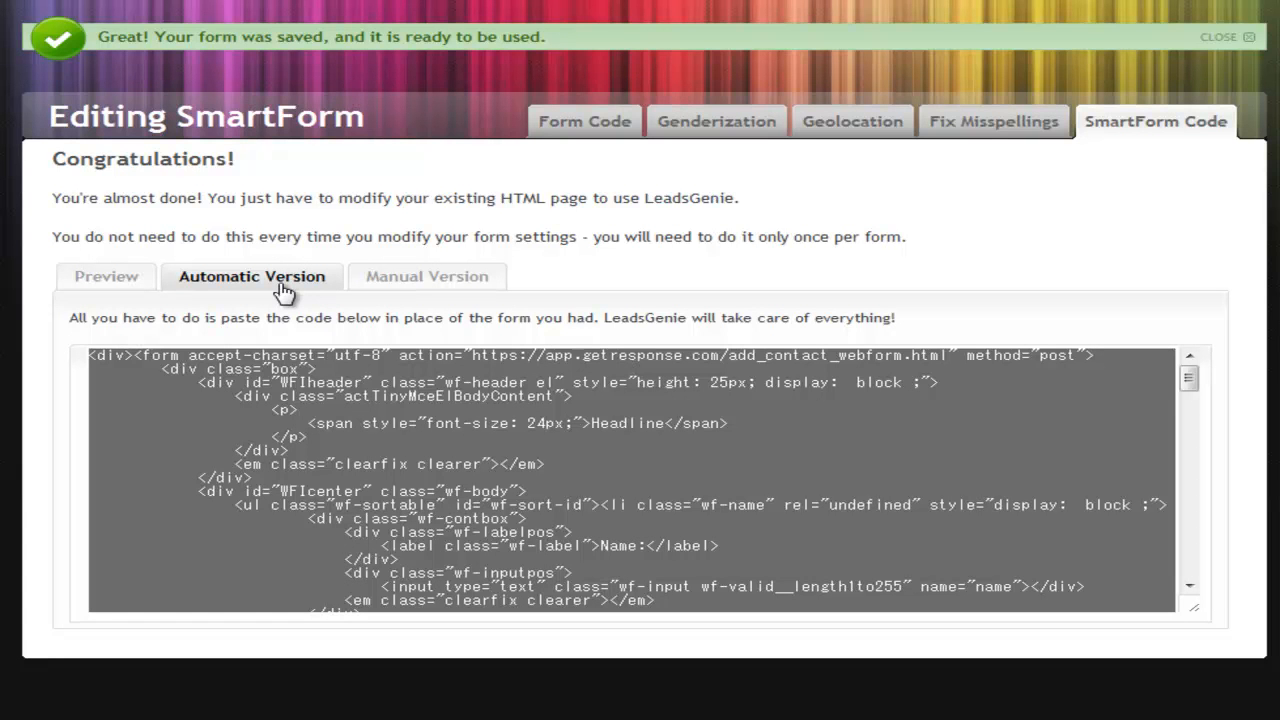
- Return to the SmartForm Code page in LeadsGenie and copy the entire script of the manual version
click(77, 293)
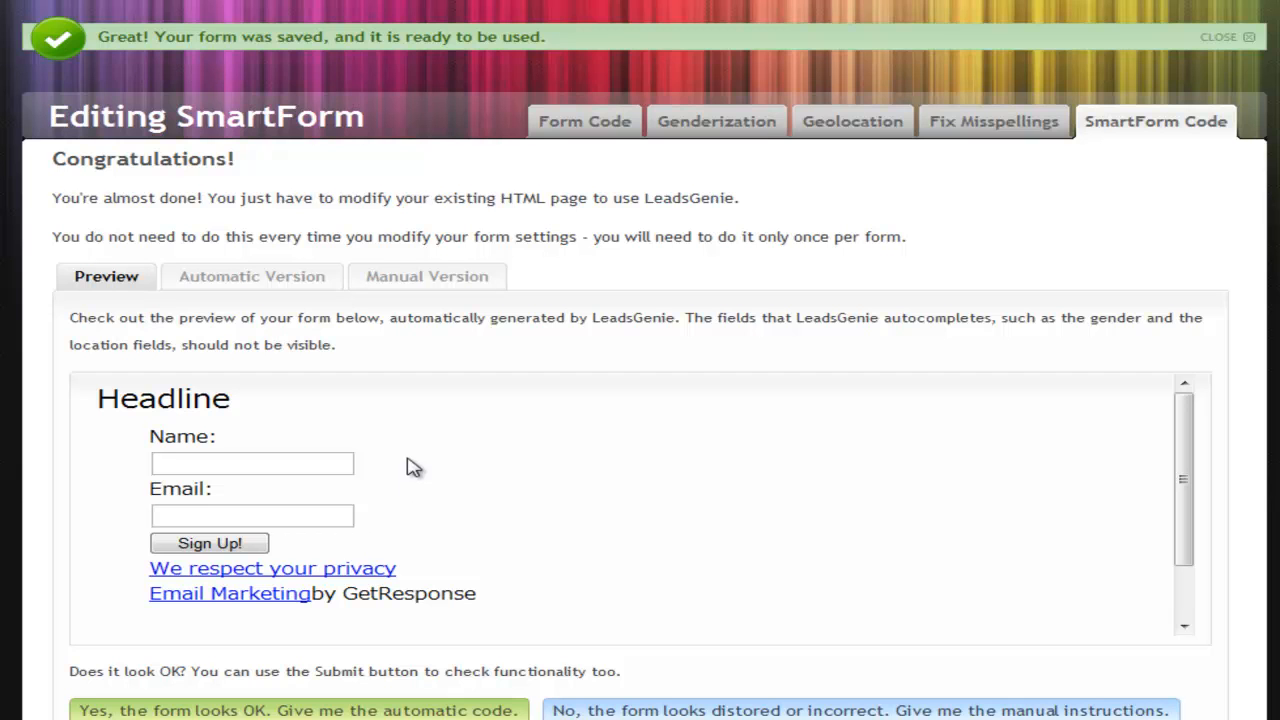
click(410, 293)
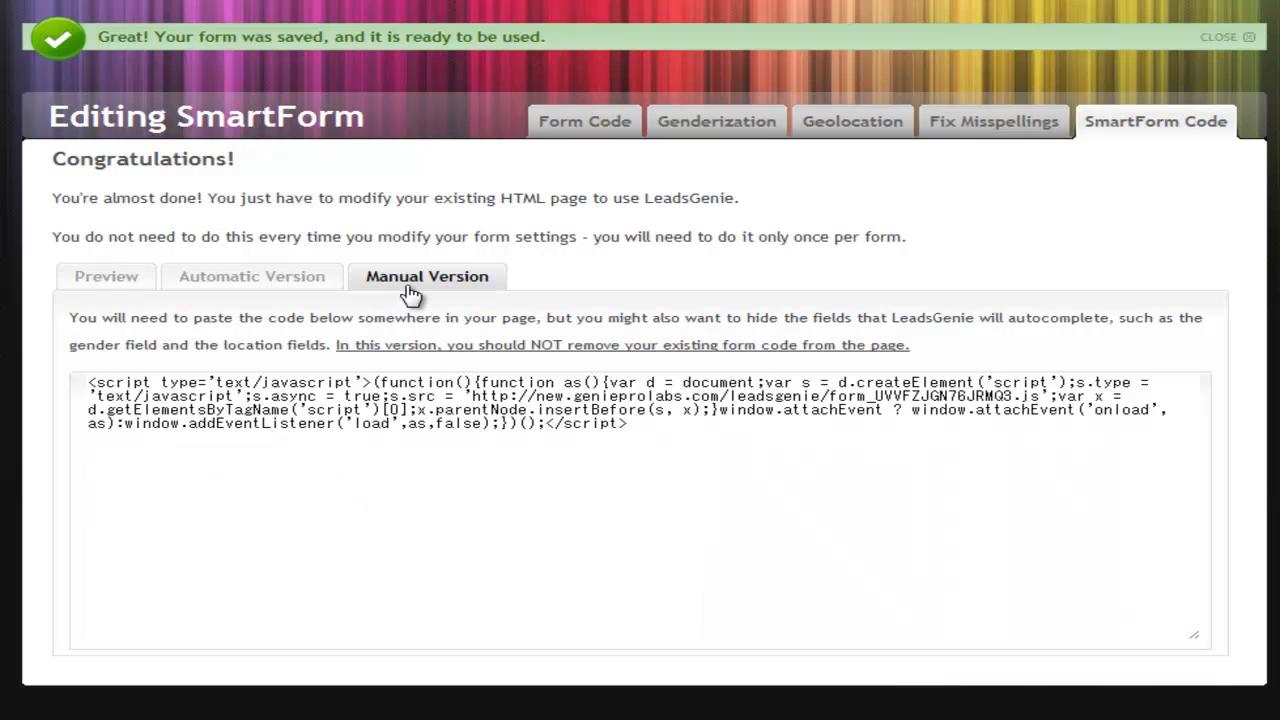
drag(690, 430, 80, 388)
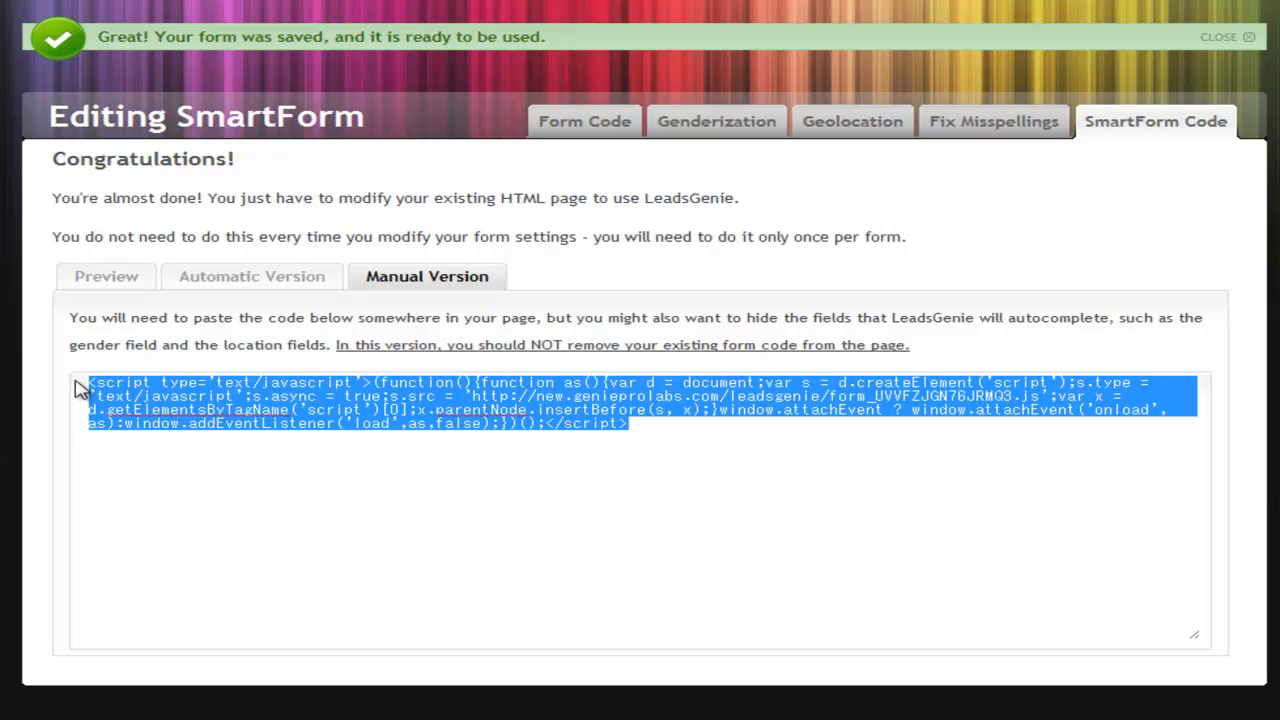
right_click(256, 393)
click(323, 491)
- Switch to Notepad++ and paste the copied manual script after a blank line at the end of affiliate2.html
key(alt+Tab)
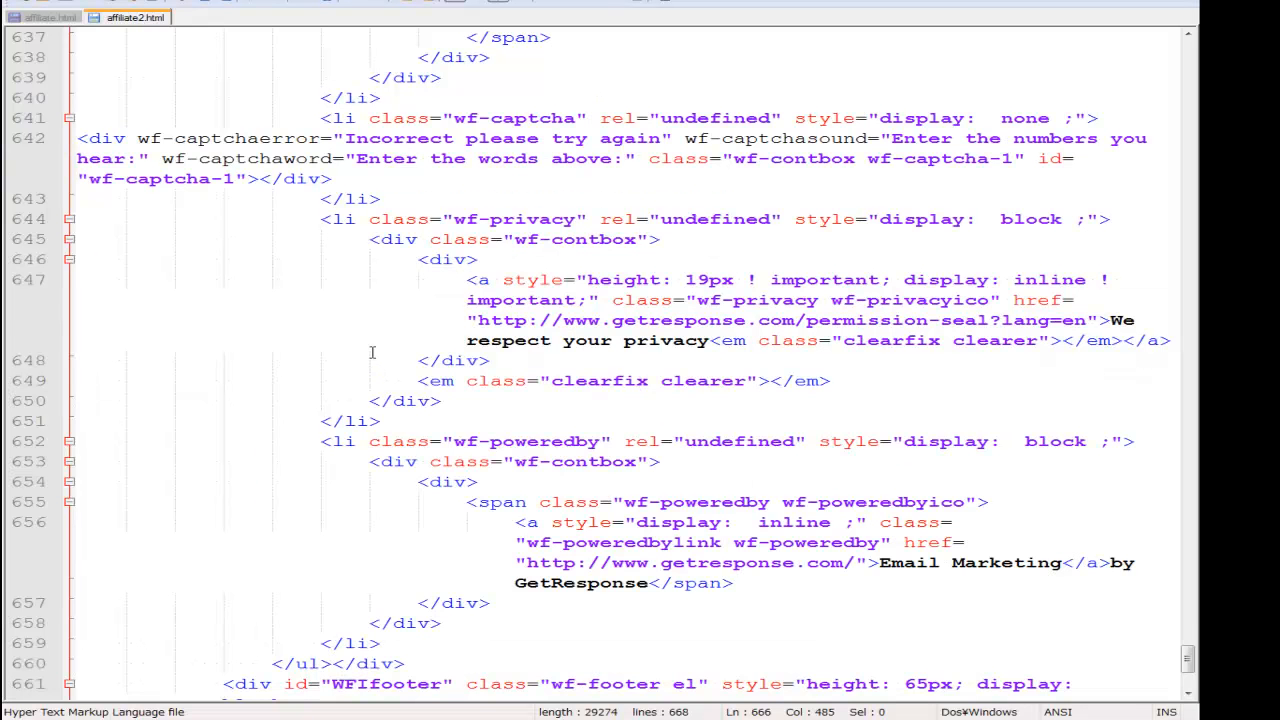
scroll(374, 354, down, 5)
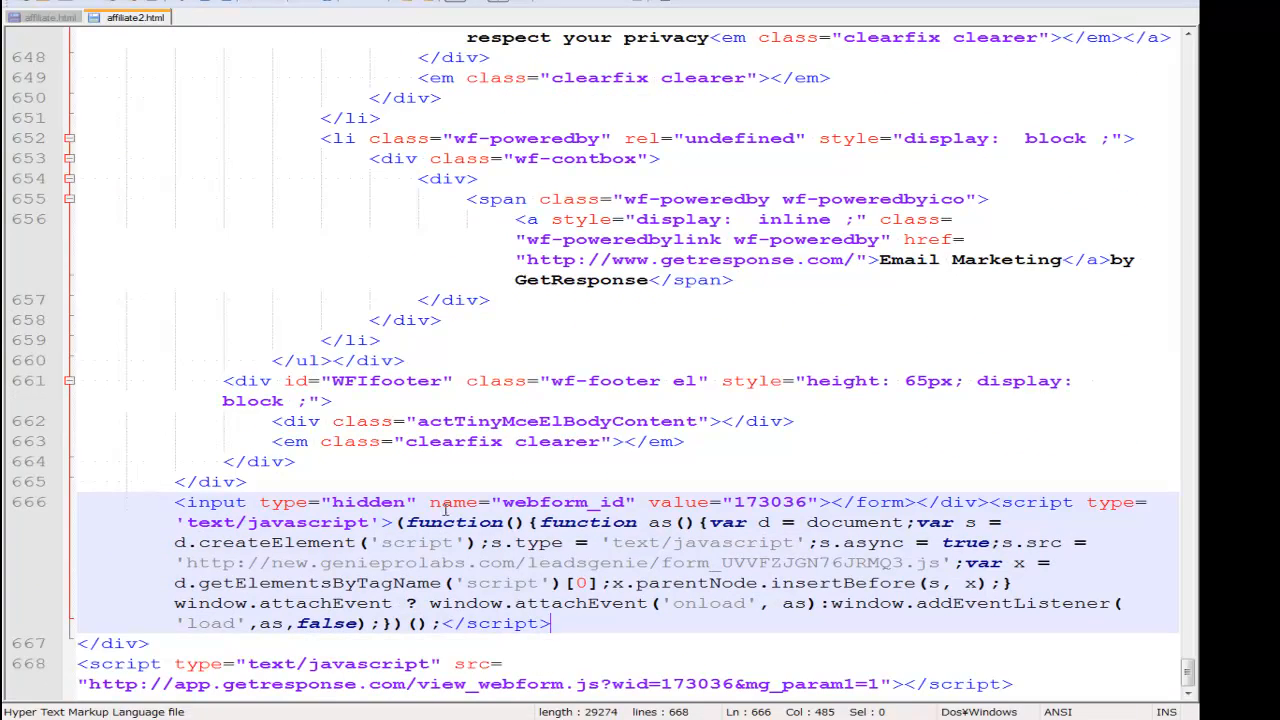
click(1103, 681)
key(Return)
key(Return)
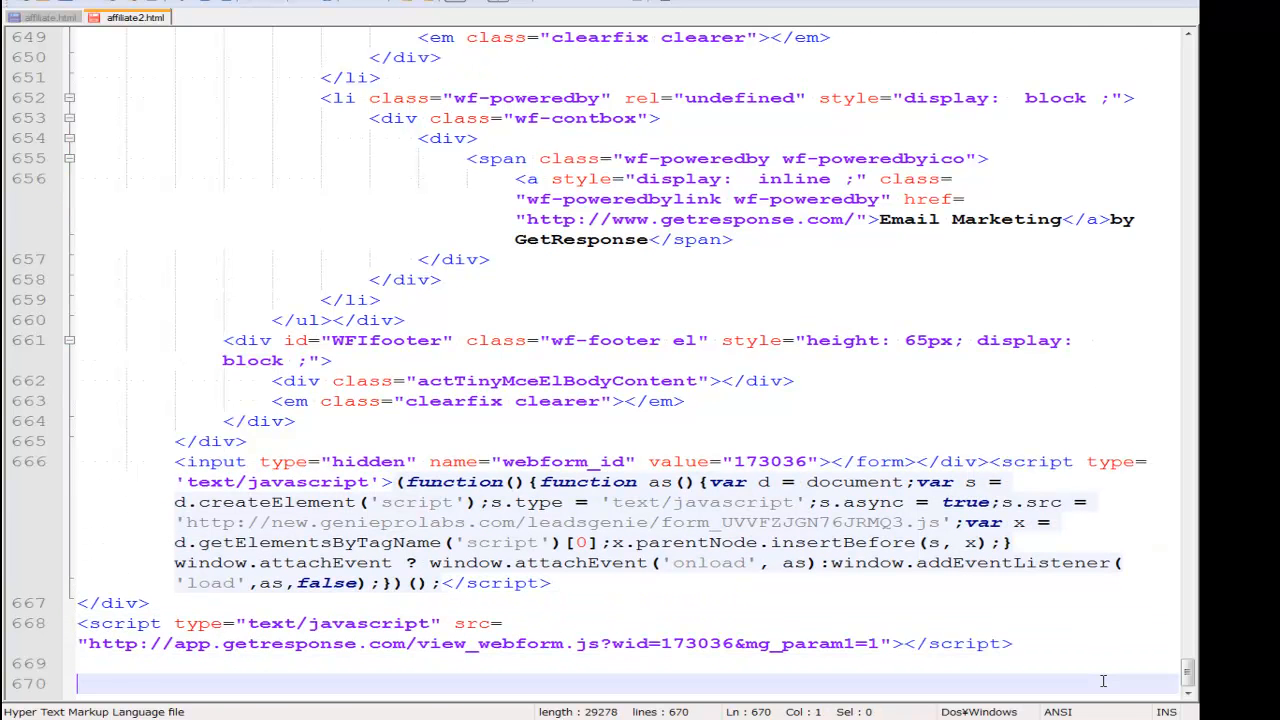
key(ctrl+v)
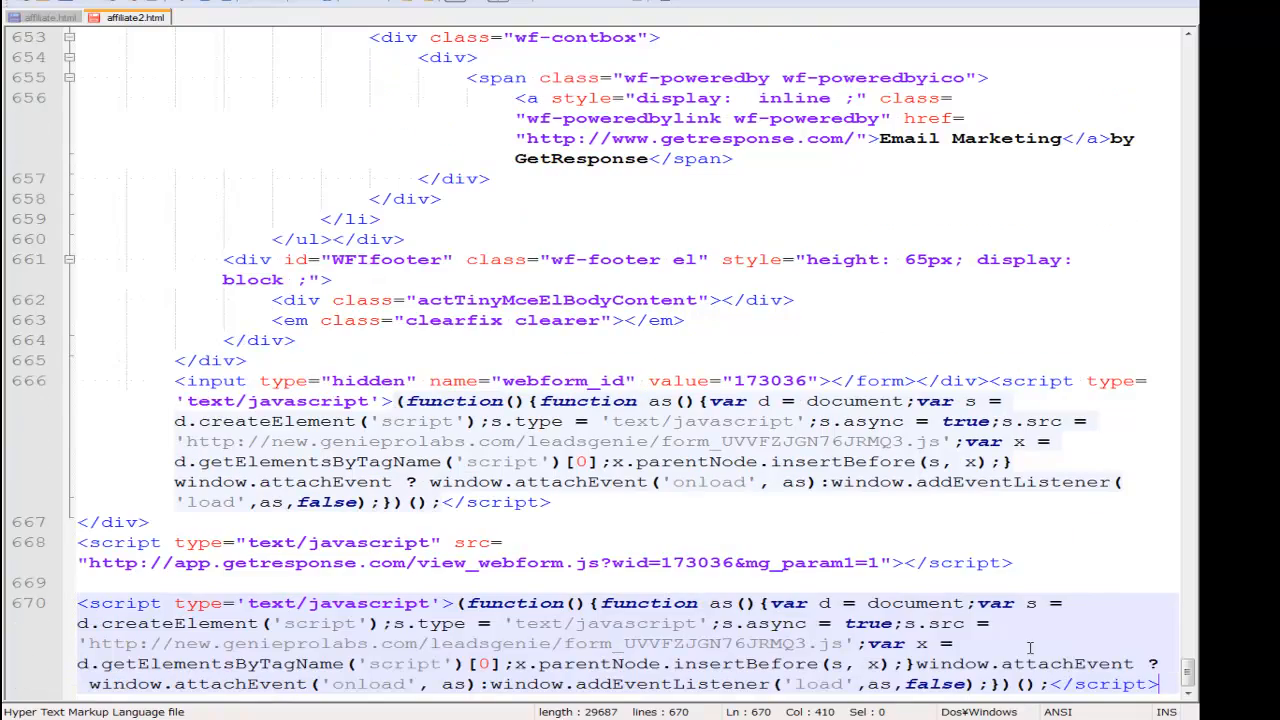
- Find the City field in the form code of affiliate2.html and select its entire wf-field__1 <li> block
click(892, 516)
drag(1187, 670, 1156, 537)
click(503, 441)
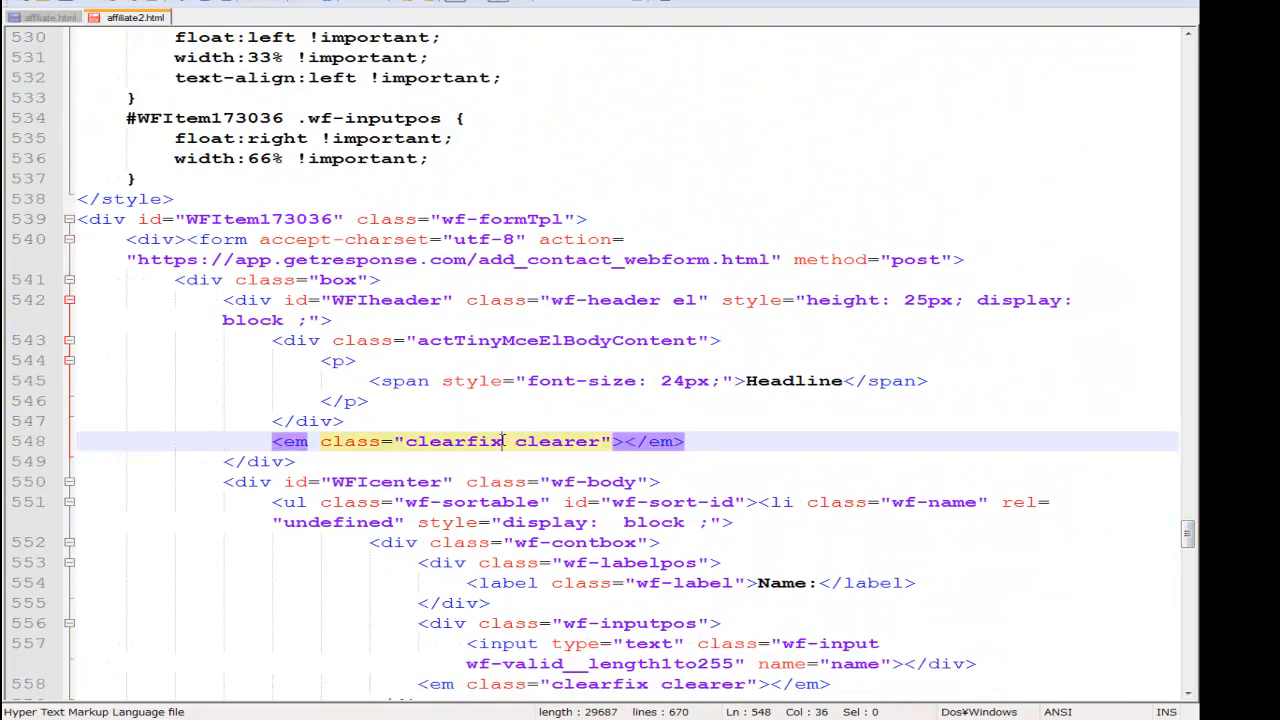
scroll(535, 465, down, 3)
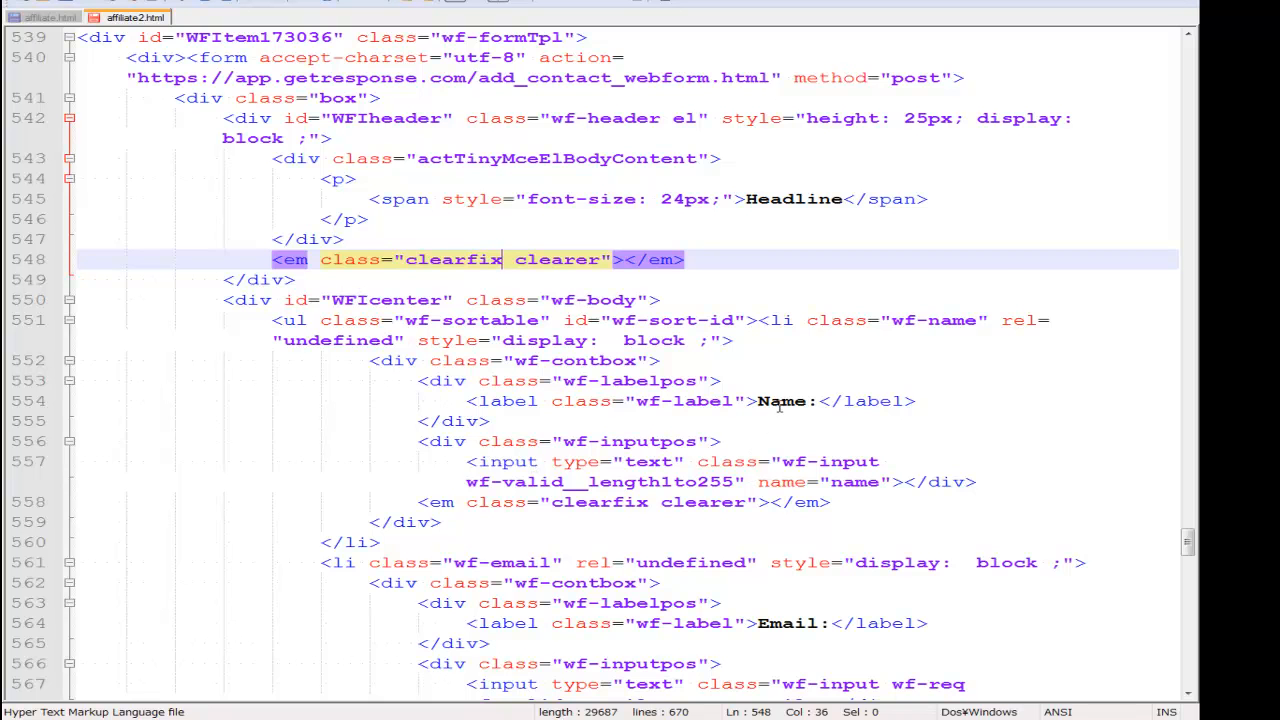
scroll(778, 401, down, 6)
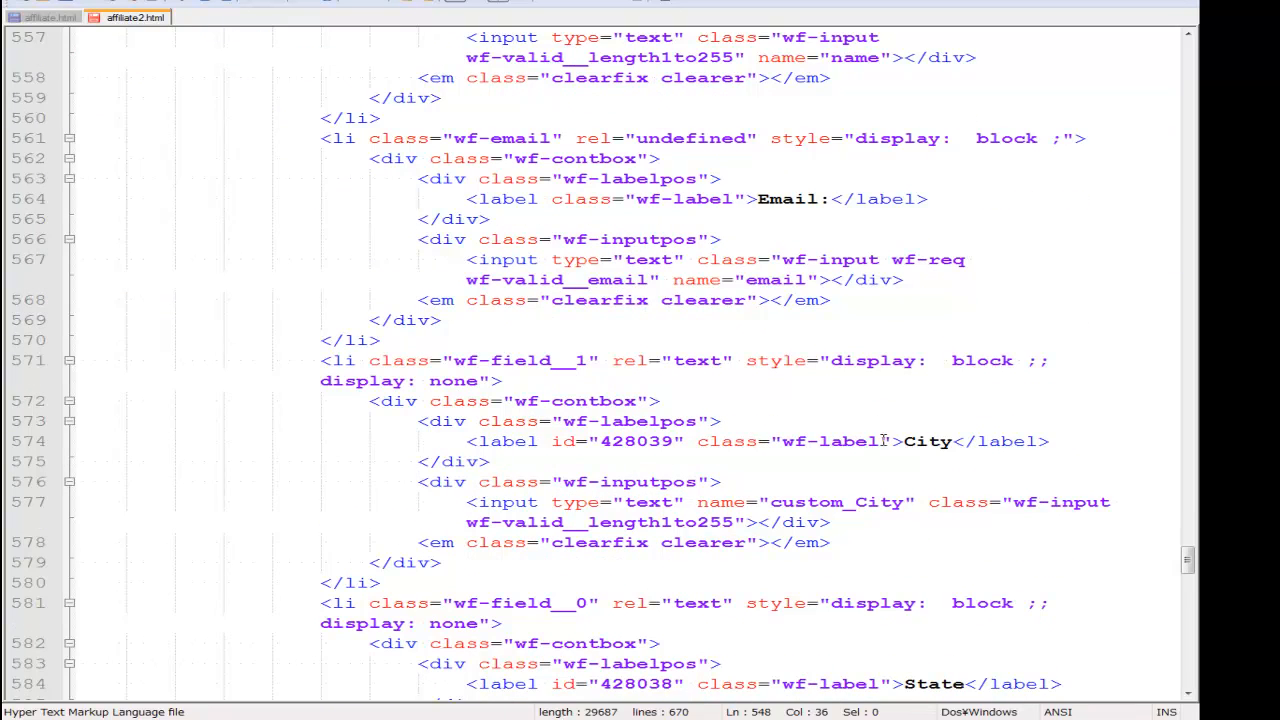
click(903, 441)
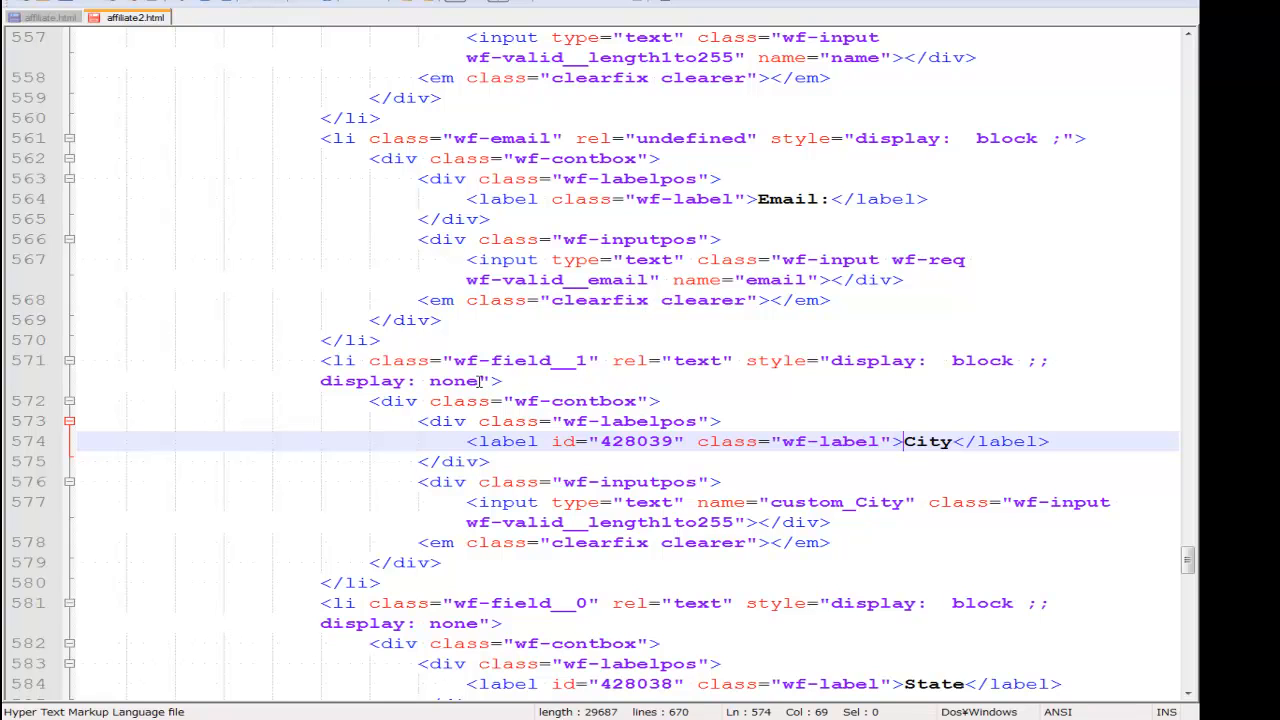
click(320, 360)
key(shift+End)
key(shift+Down)
key(shift+Down)
key(shift+Down)
key(shift+Down)
key(shift+Down)
key(shift+Down)
key(shift+Down)
key(shift+Down)
key(shift+Down)
key(shift+Down)
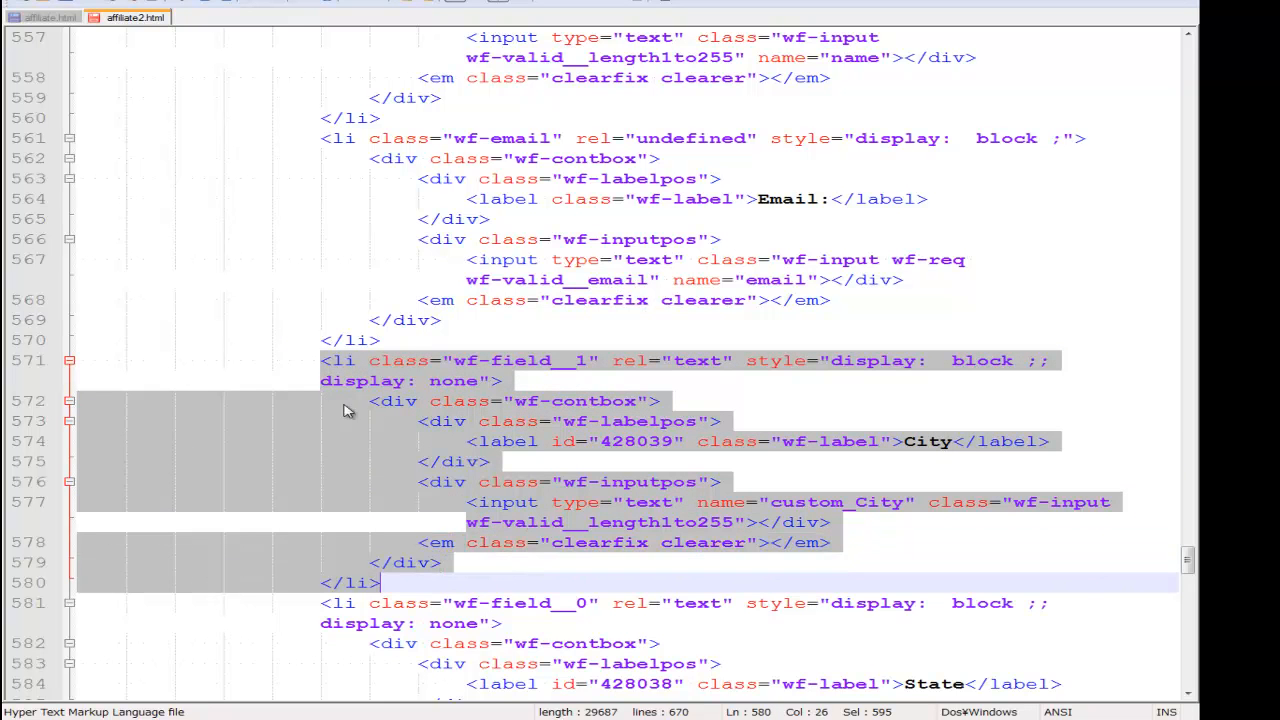
- Replace the style value of the City field's <li> tag with "display: none" and save affiliate2.html
drag(332, 360, 356, 360)
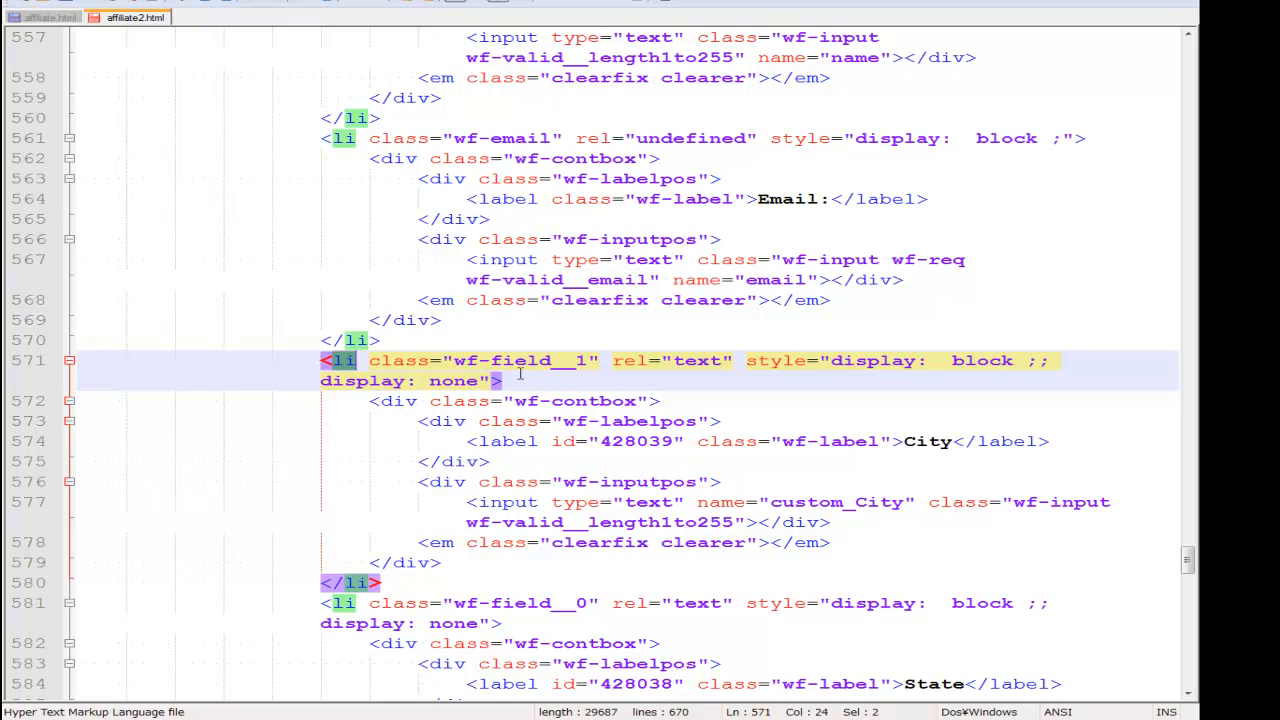
drag(904, 441, 944, 441)
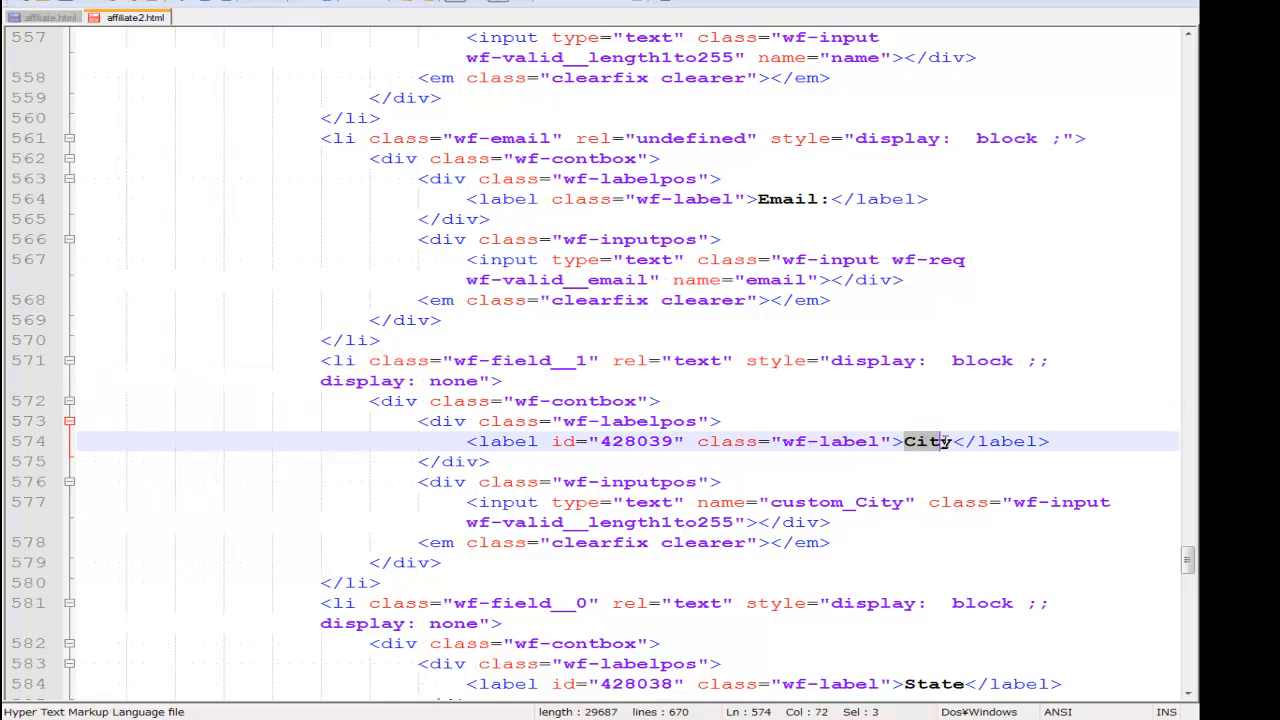
key(shift+Right)
key(shift+Right)
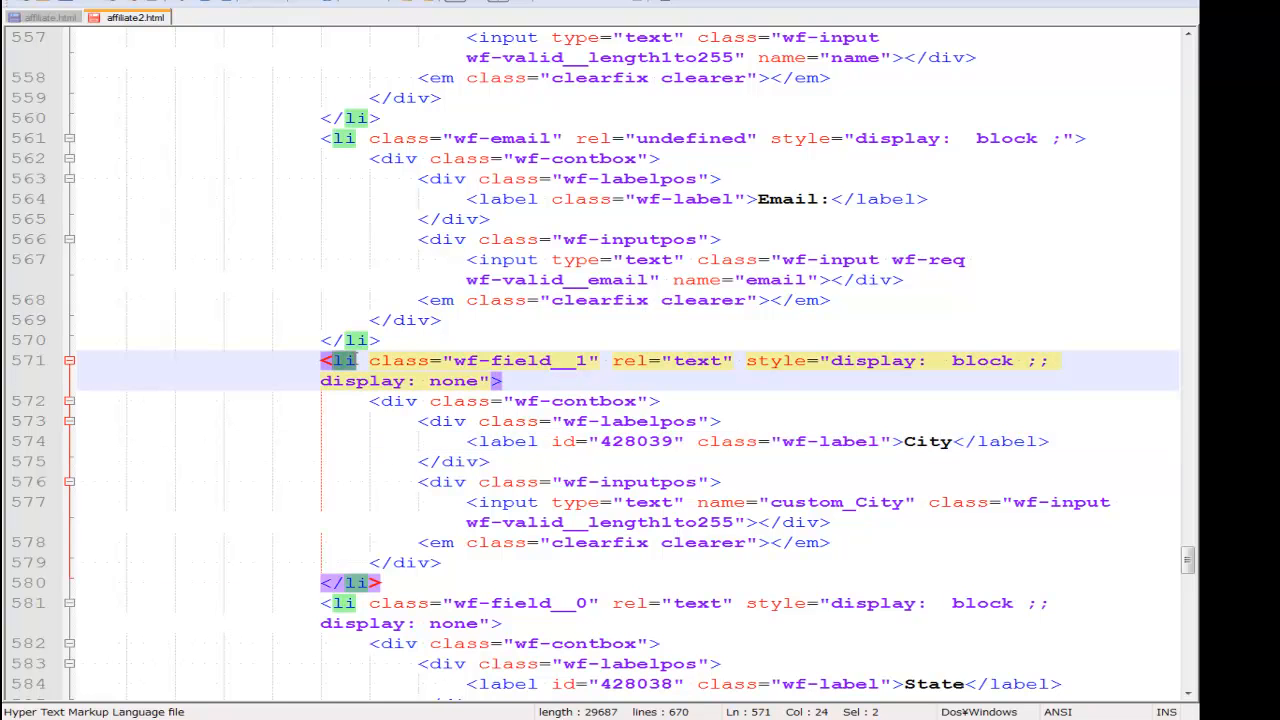
drag(830, 360, 483, 380)
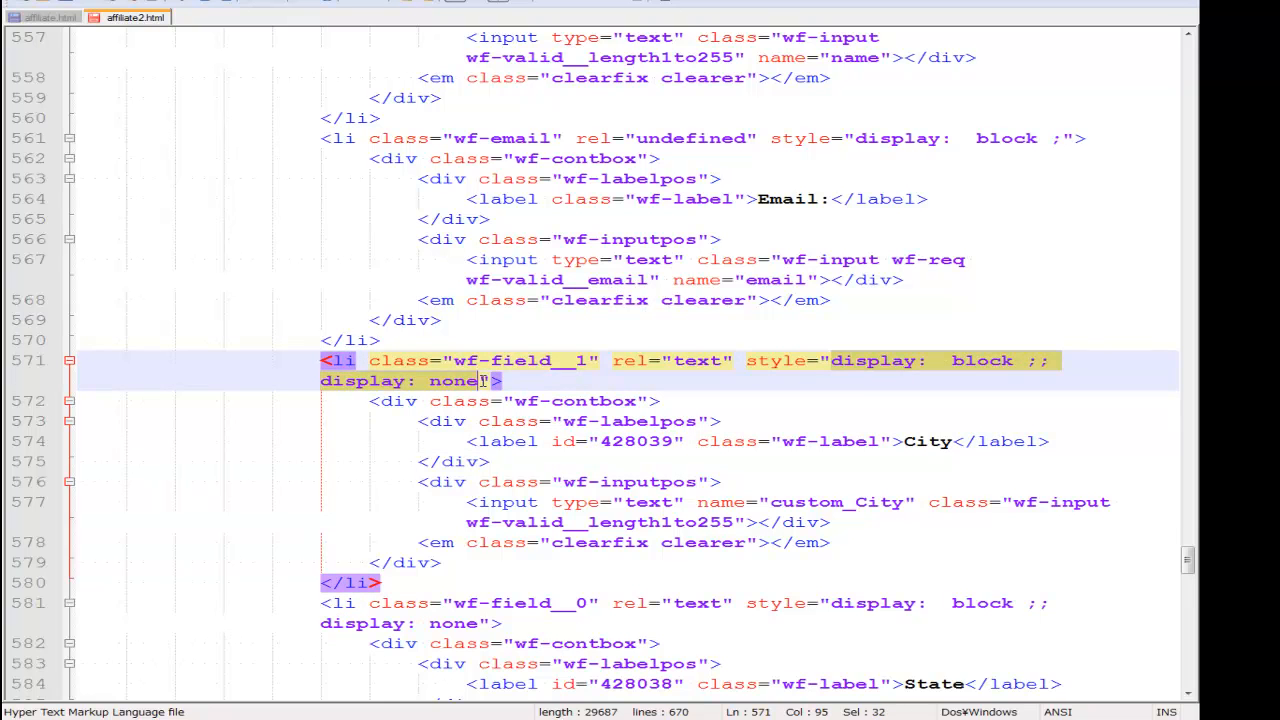
text(display: none)
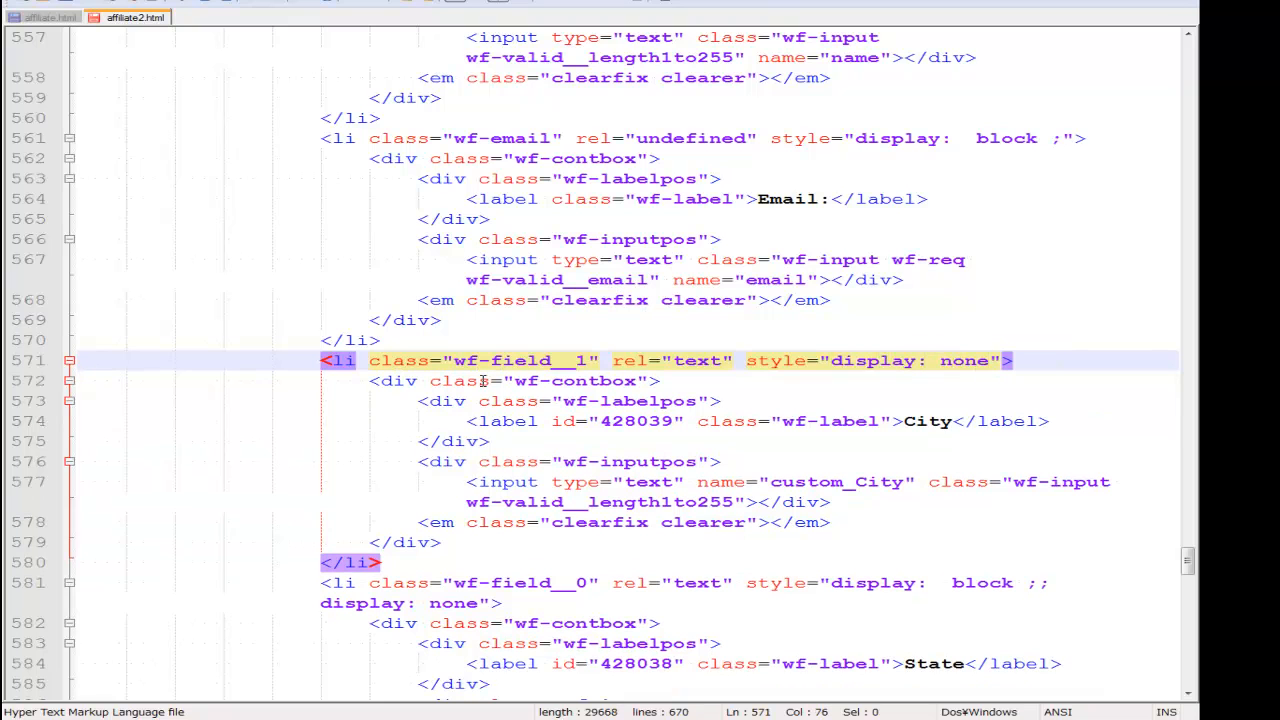
key(ctrl+s)
- Select the whole manual script at the end of affiliate2.html for review, and switch to the LeadsGenie SmartForm Code page in the browser
scroll(490, 400, down, 20)
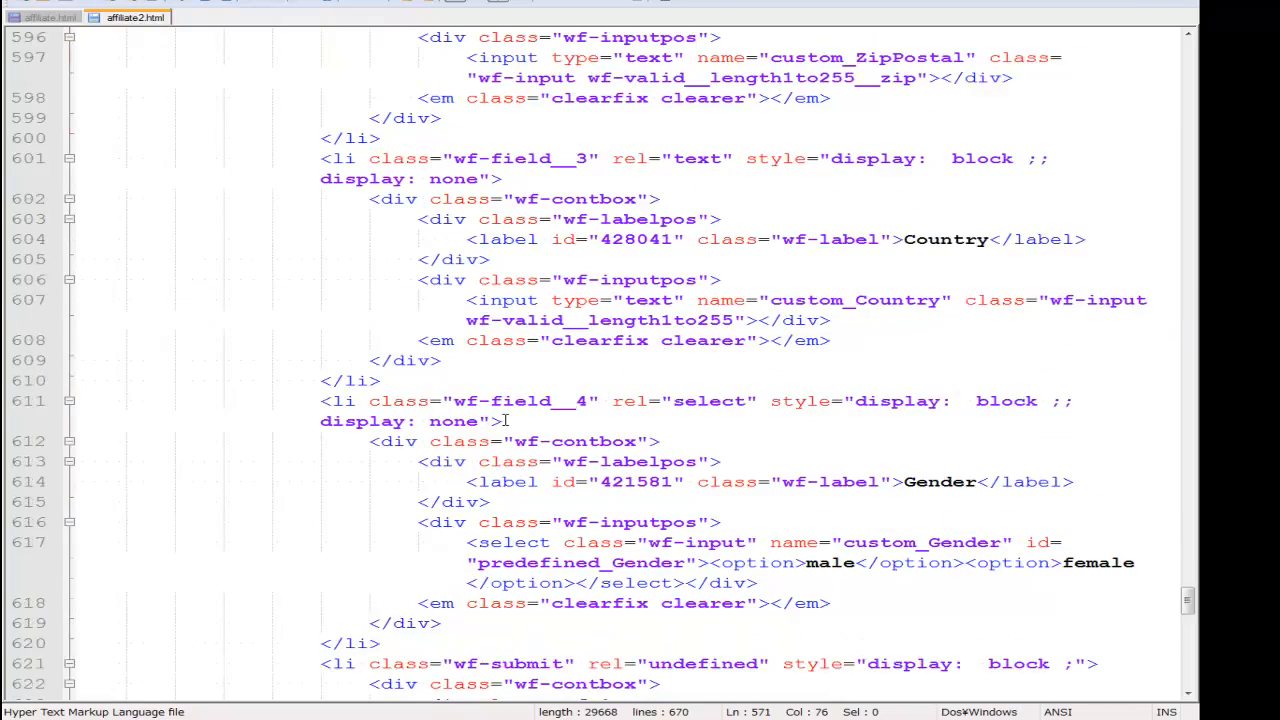
scroll(505, 420, down, 7)
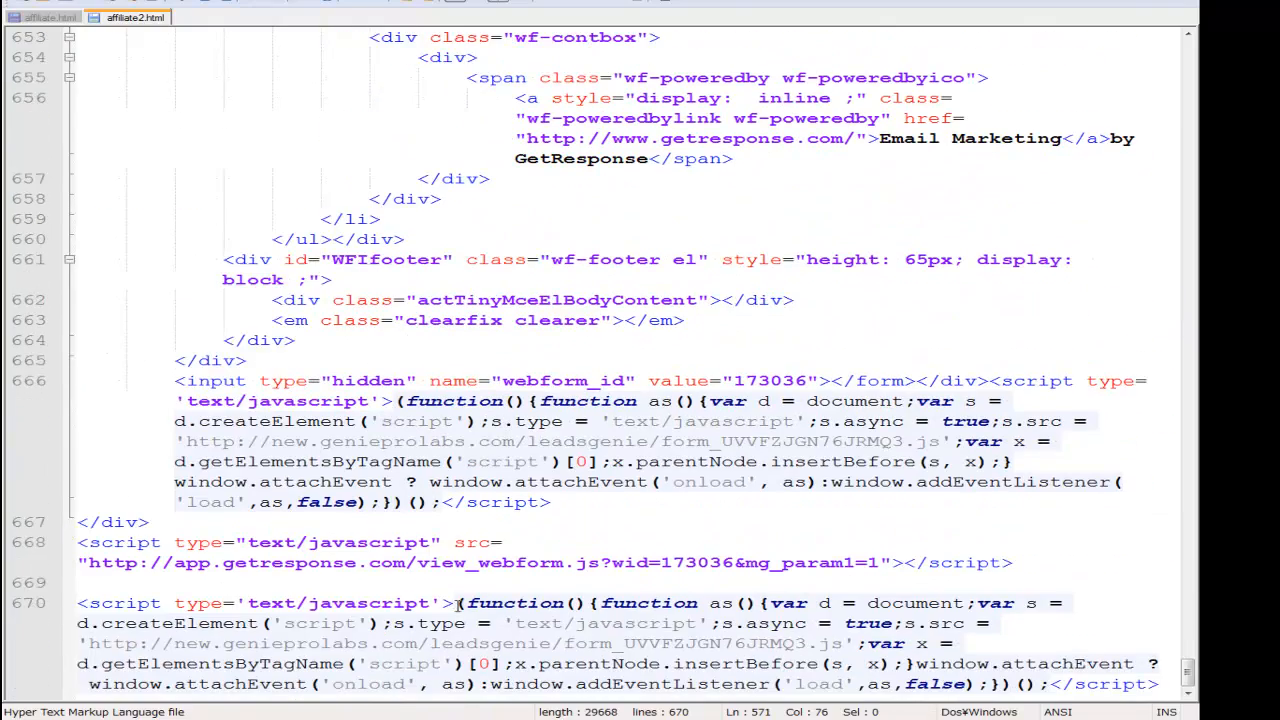
drag(82, 603, 1160, 686)
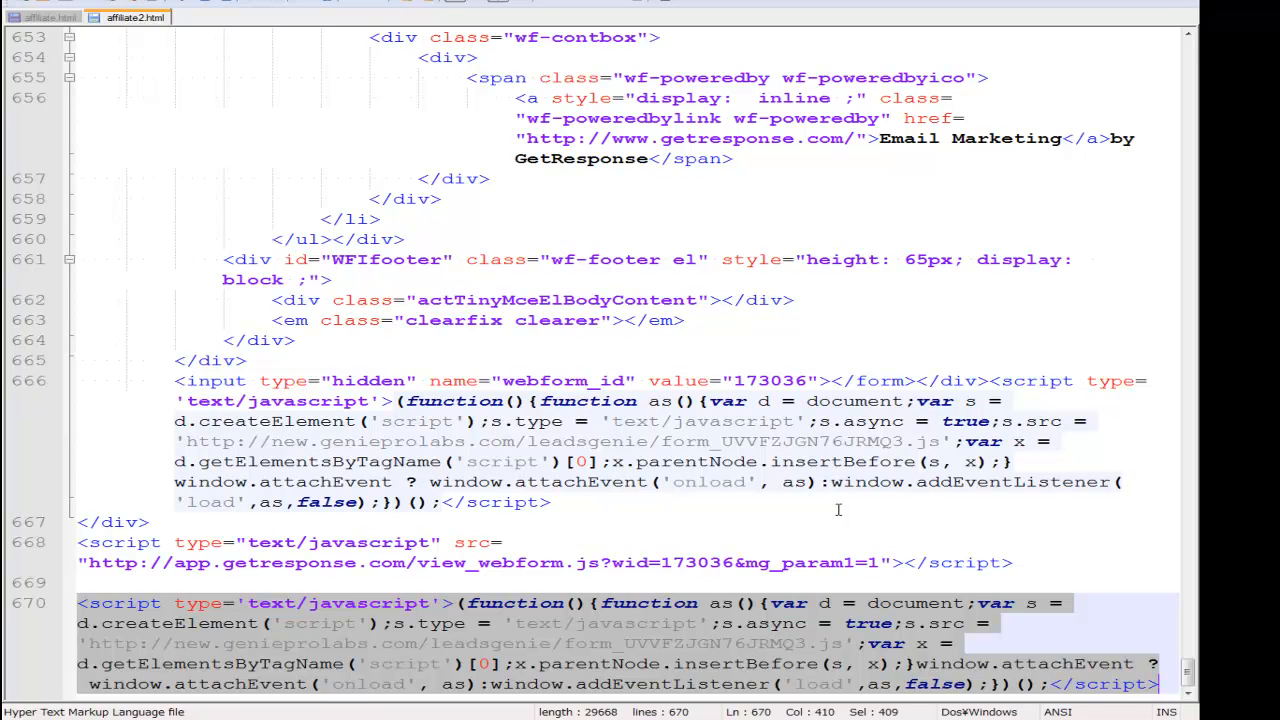
key(alt+Tab)
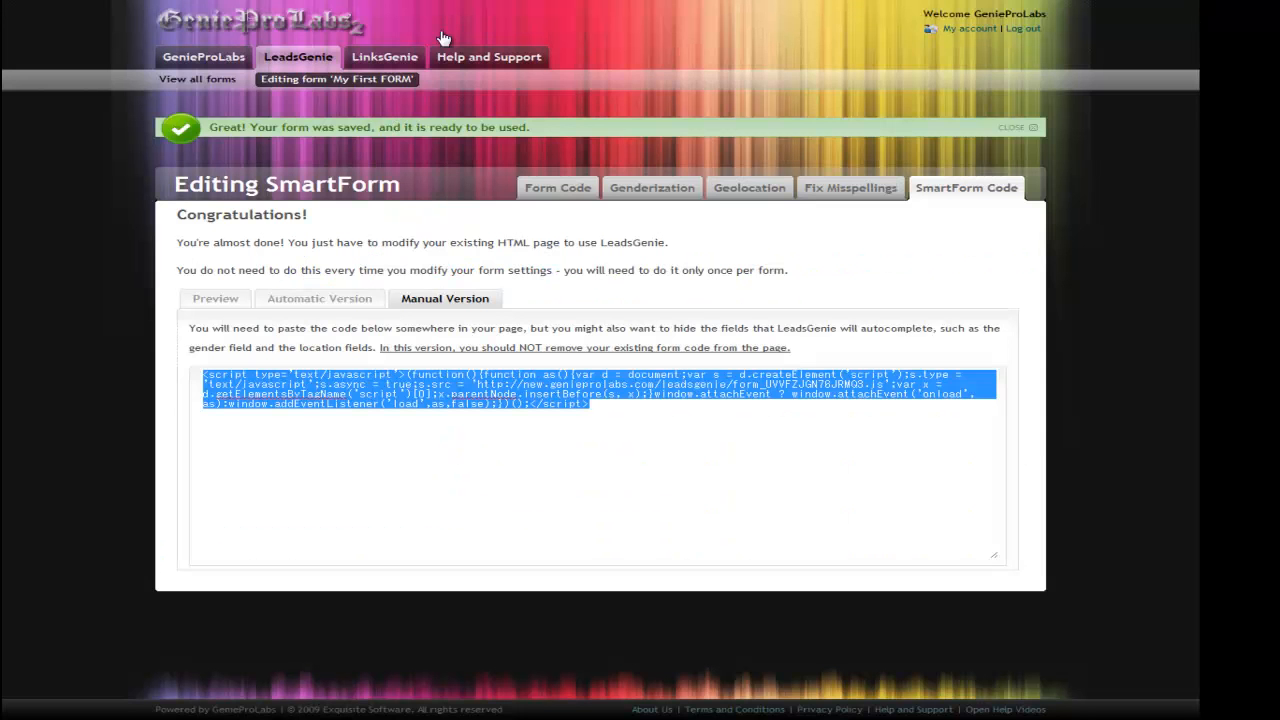